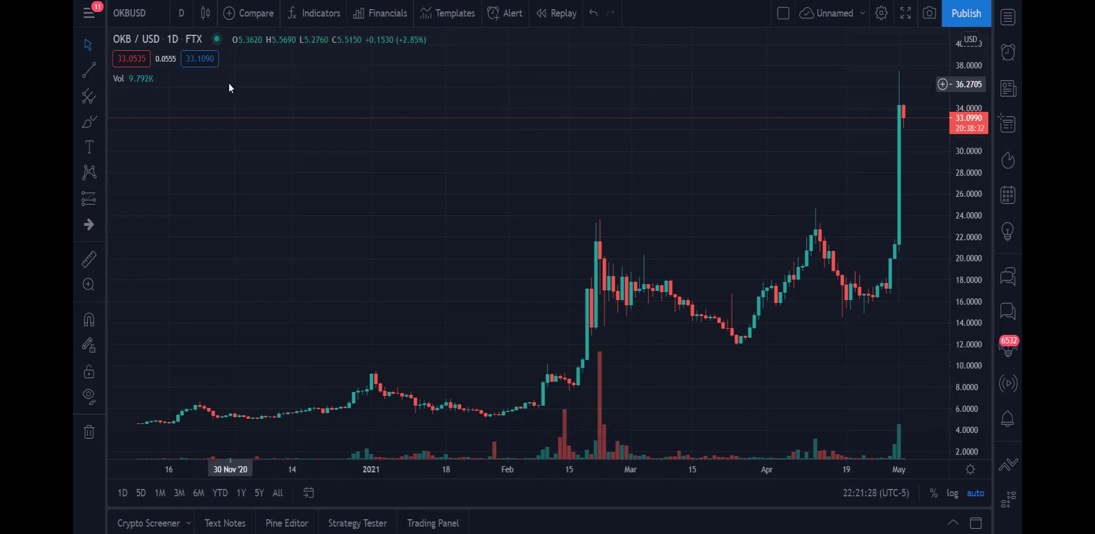
Step: Remove the volume indicator from the OKB/USD chart and add three built-in Moving Average indicators
left_click(170, 79)
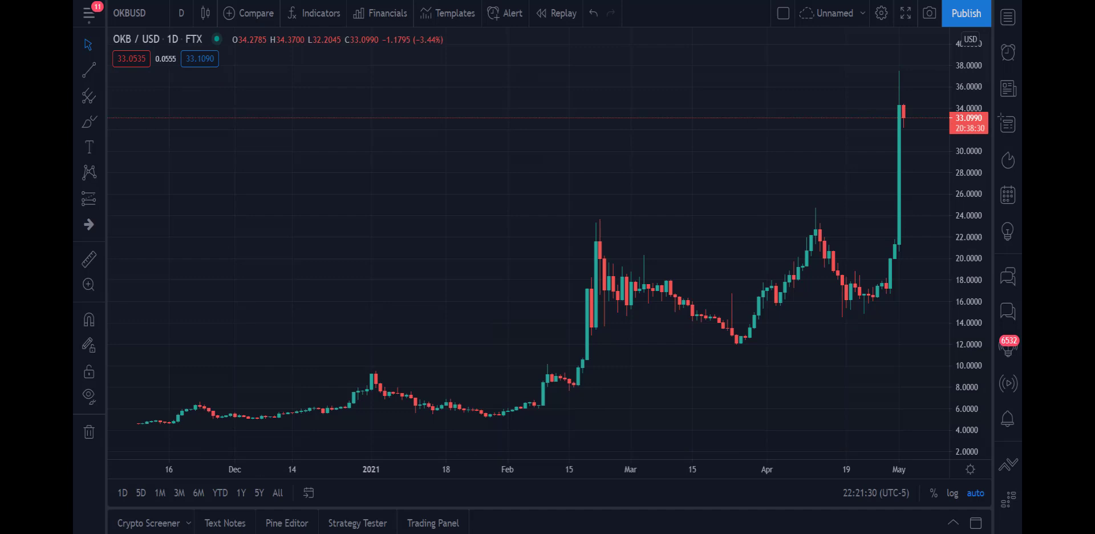
left_click(326, 15)
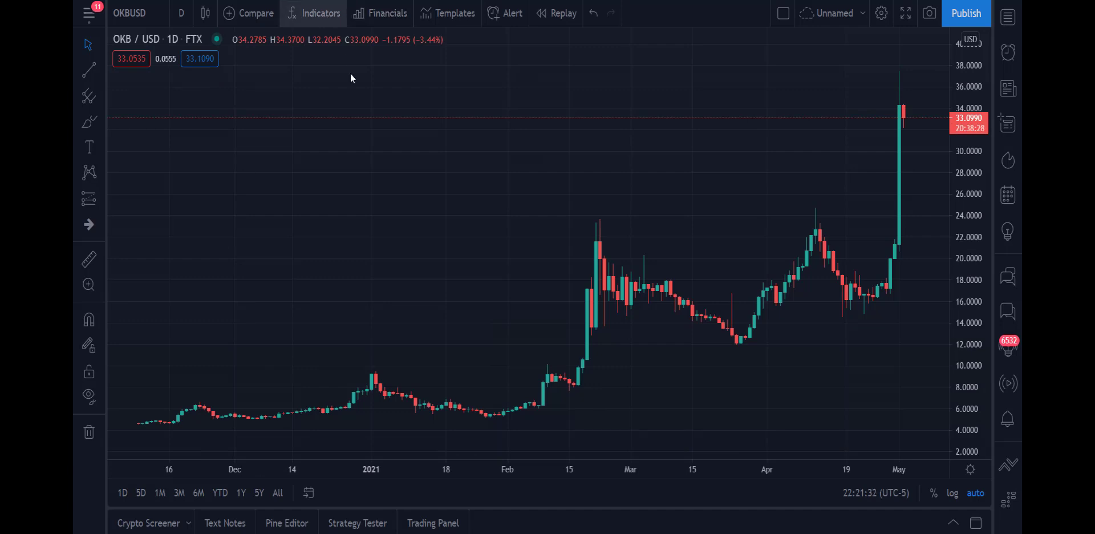
type("m")
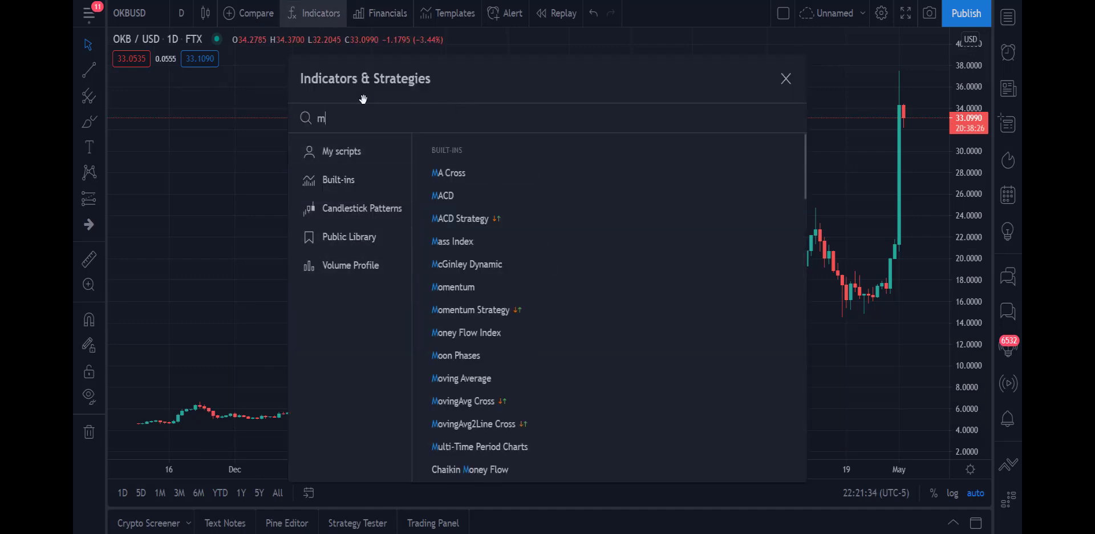
type("oving average")
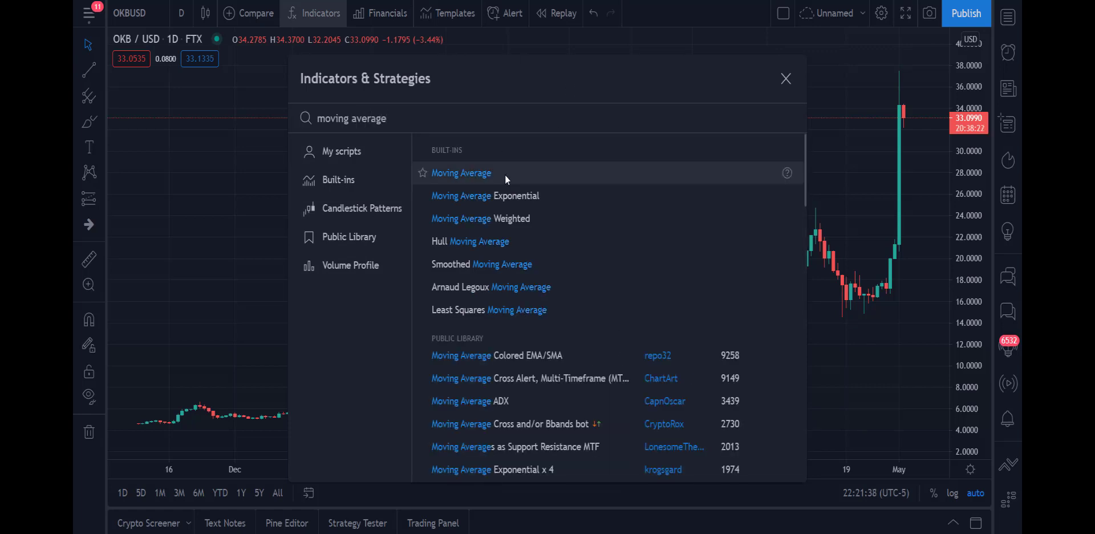
left_click(489, 168)
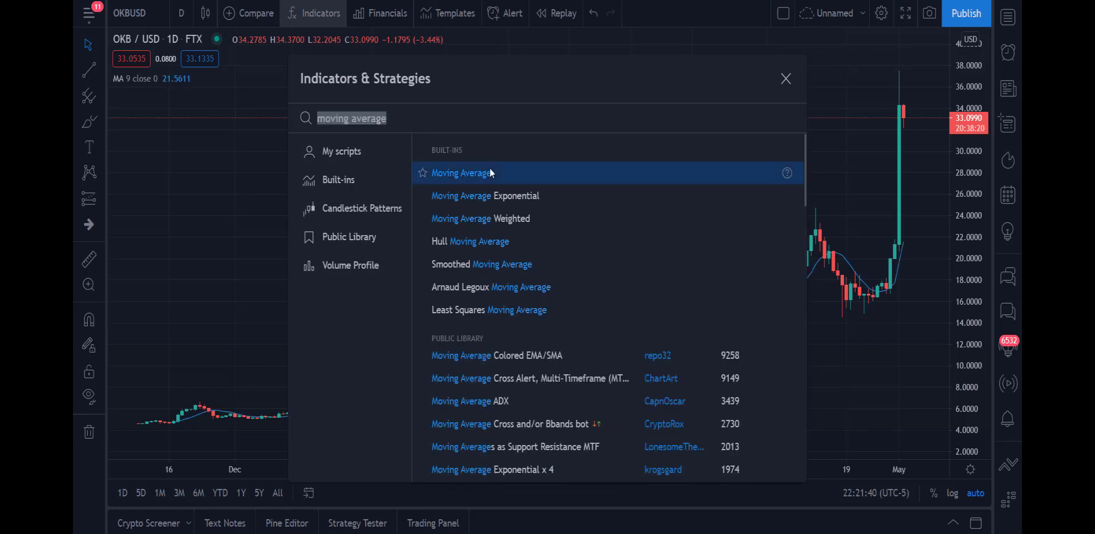
left_click(490, 169)
left_click(490, 169)
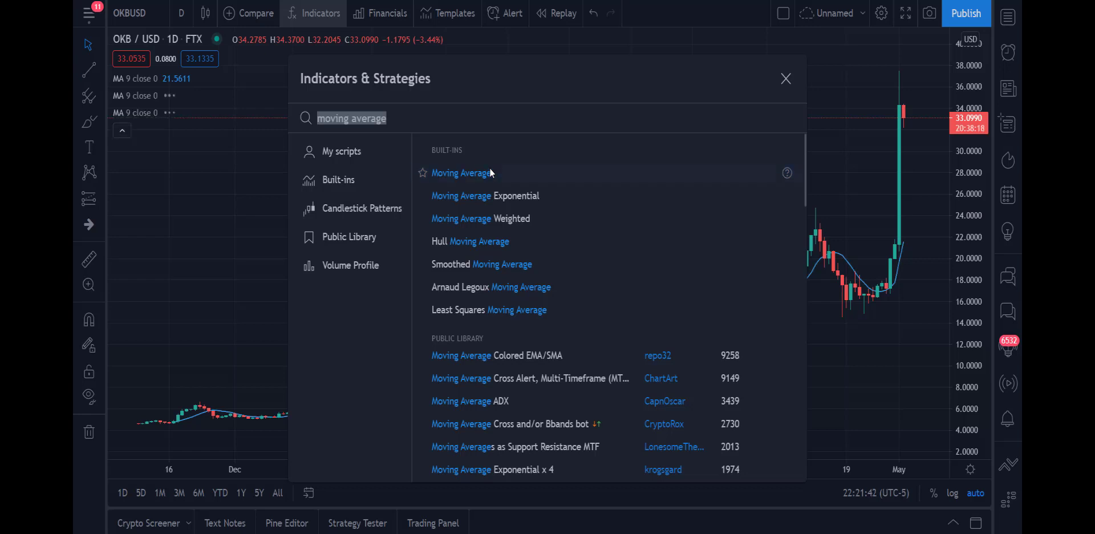
left_click(794, 80)
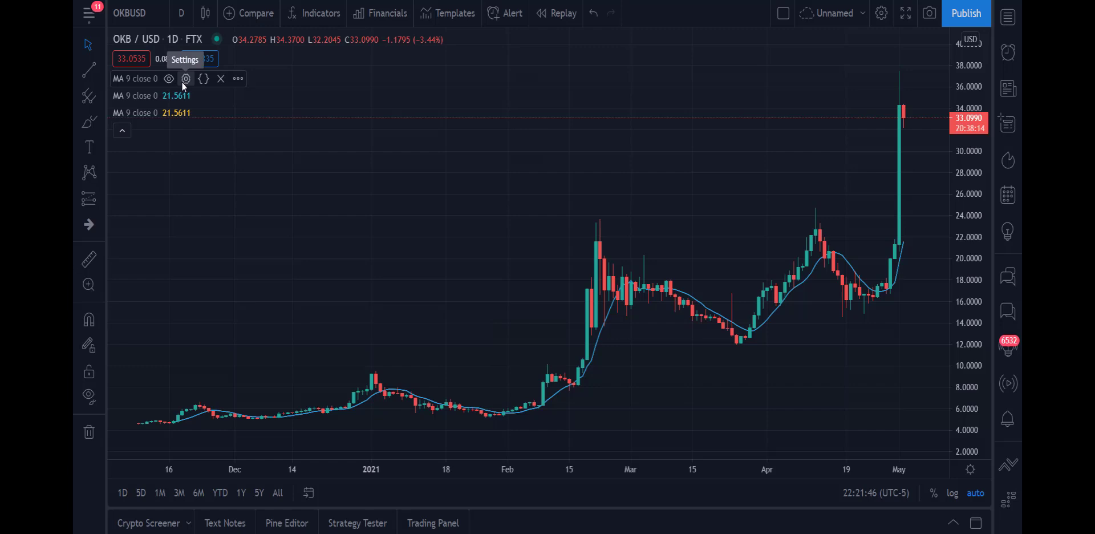
Step: Set the first moving average's length to 10 and its line colour to green
left_click(185, 79)
left_click(503, 262)
type("10")
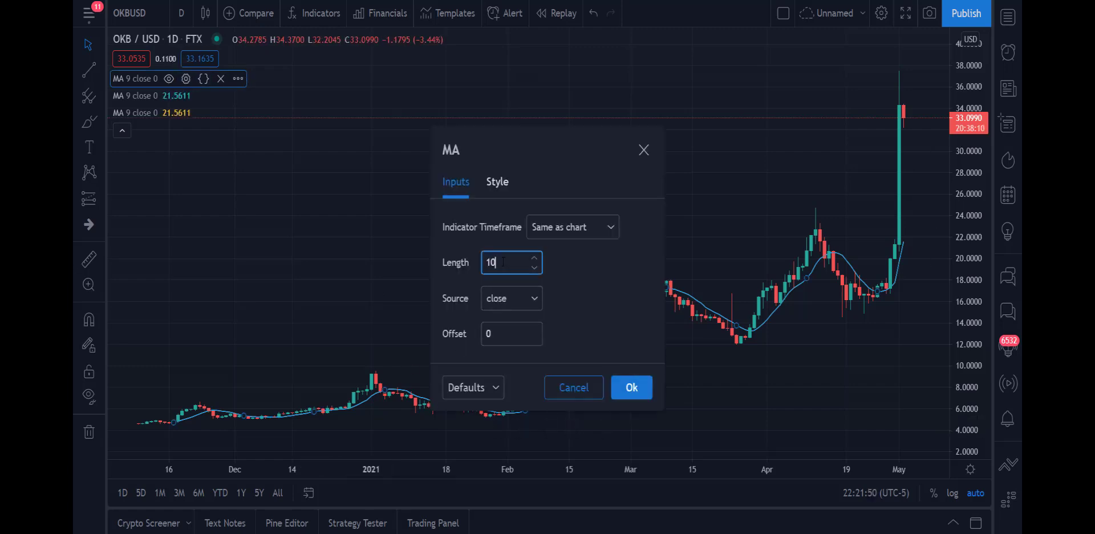
left_click(498, 188)
left_click(499, 233)
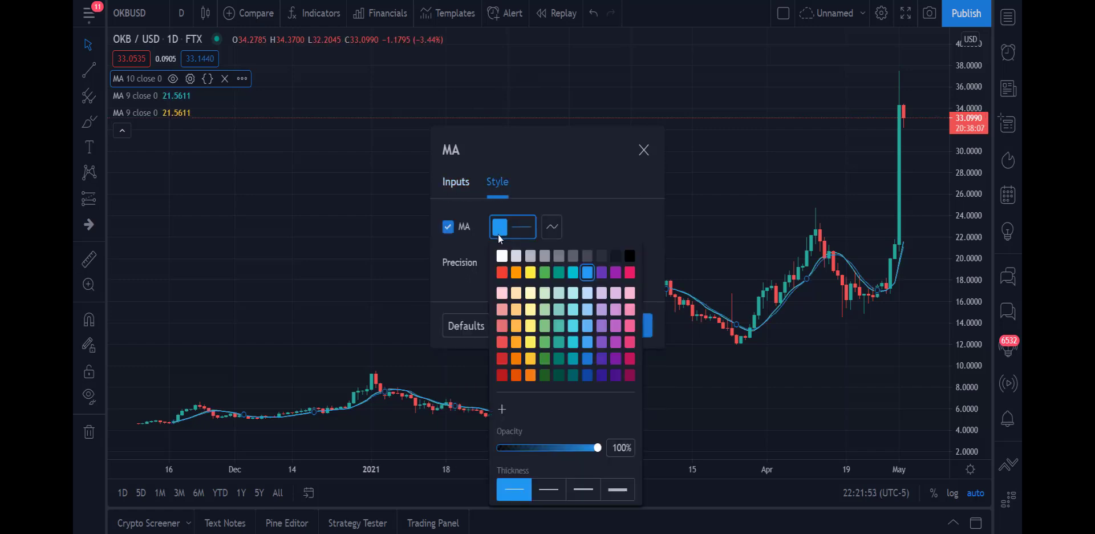
left_click(544, 273)
left_click(582, 186)
left_click(630, 325)
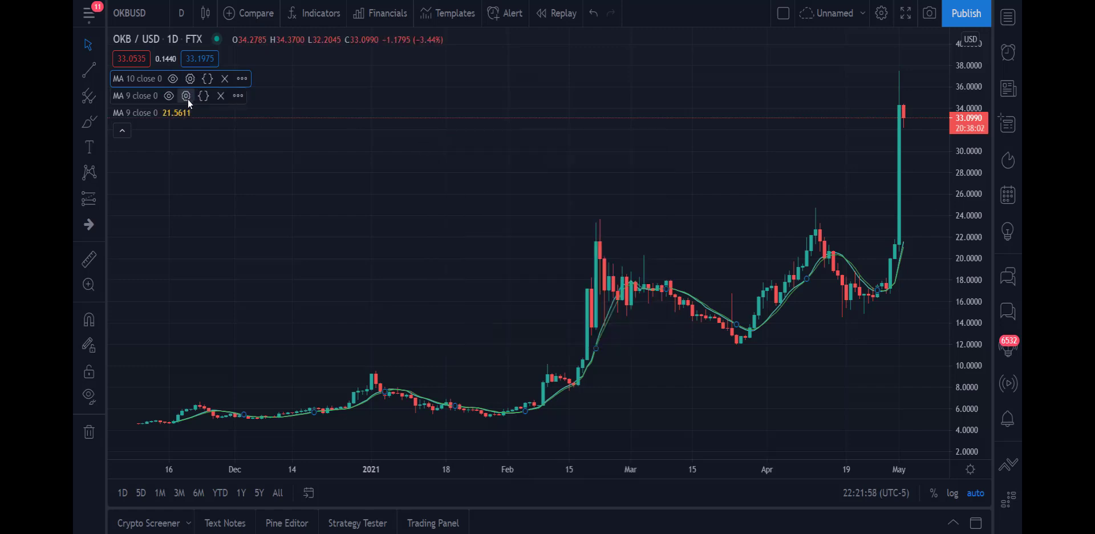
Step: Change the second moving average's line colour to red and its length to 20
left_click(186, 96)
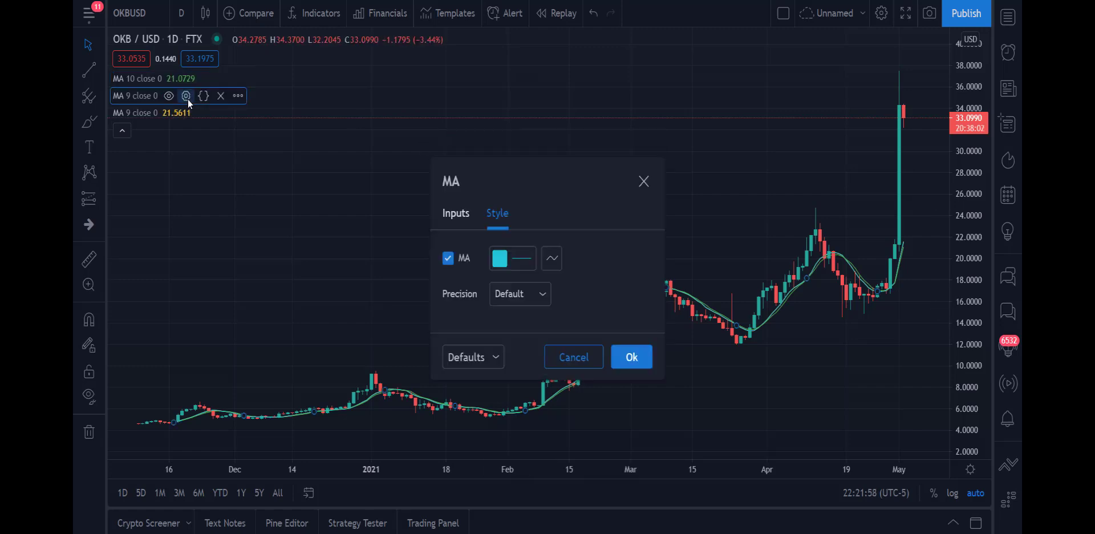
left_click(505, 260)
left_click(502, 303)
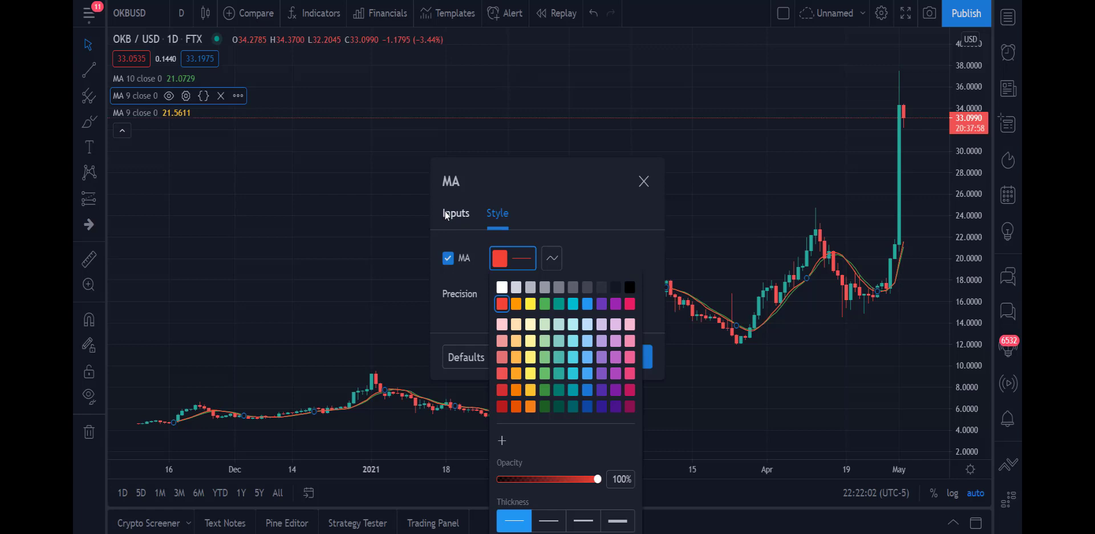
left_click(446, 215)
left_click(447, 215)
left_click(500, 293)
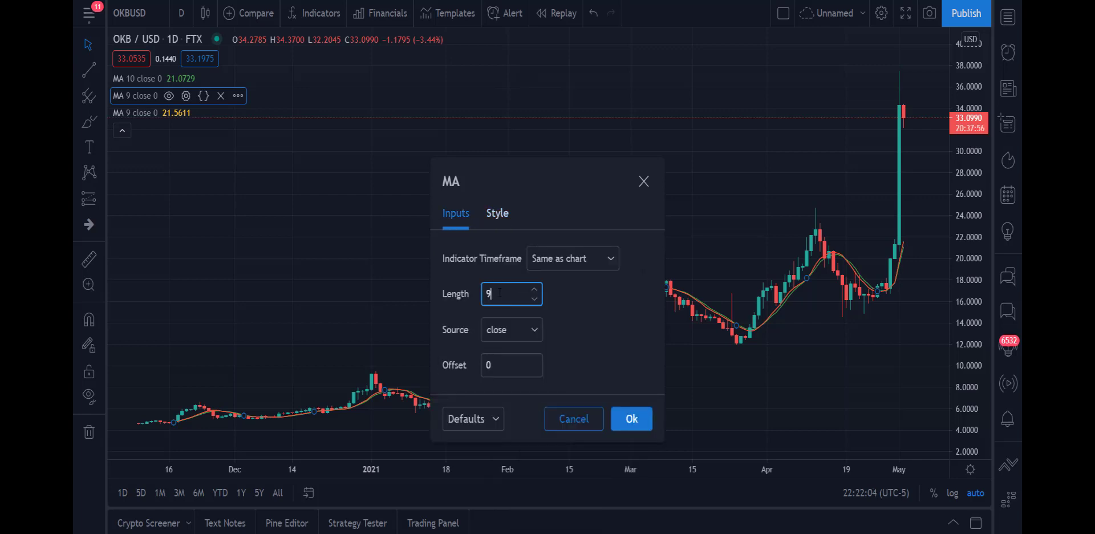
type("20")
left_click(631, 418)
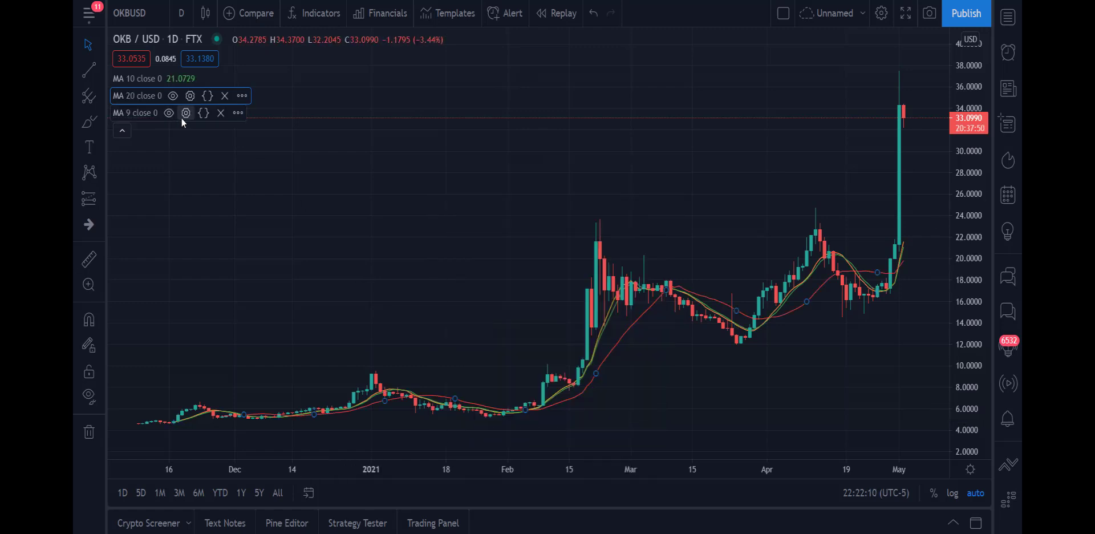
Step: Set the third moving average's length to 60
left_click(186, 113)
left_click(506, 264)
type("60")
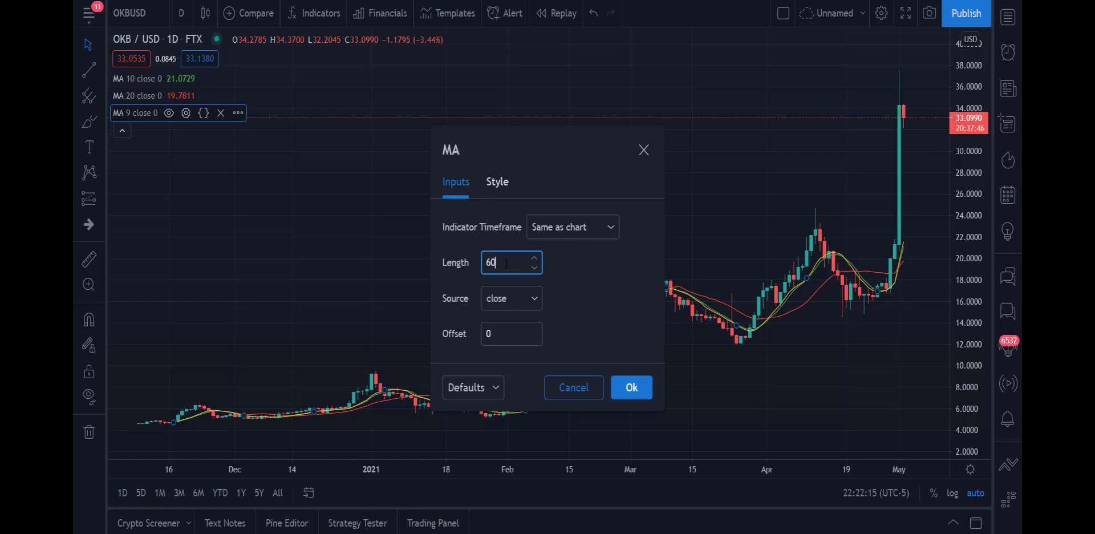
left_click(630, 384)
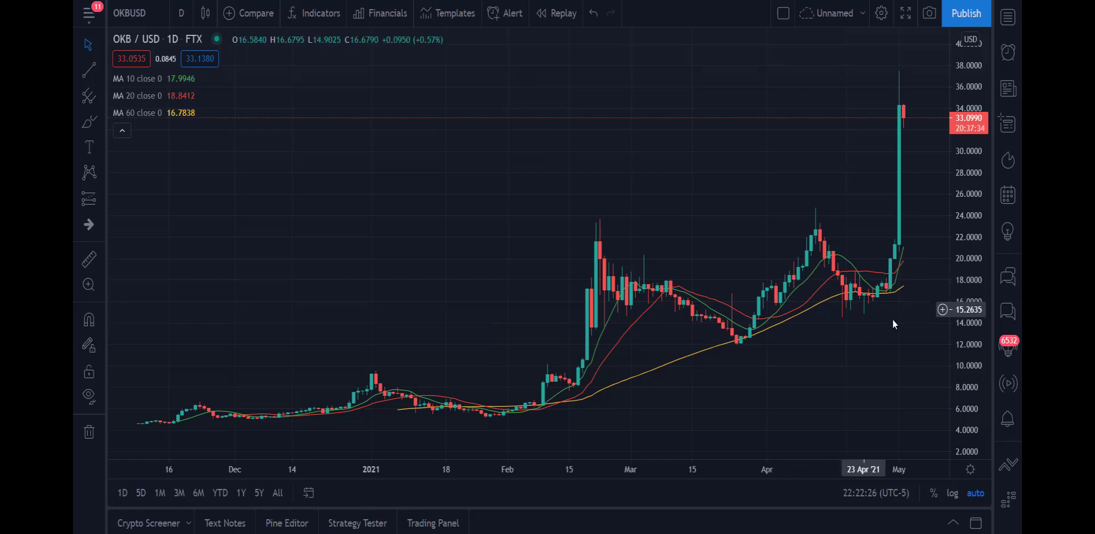
Step: Examine the three moving averages against price on the daily, 1-hour, 30-minute and 15-minute intervals in turn
scroll(884, 467, "up", 5)
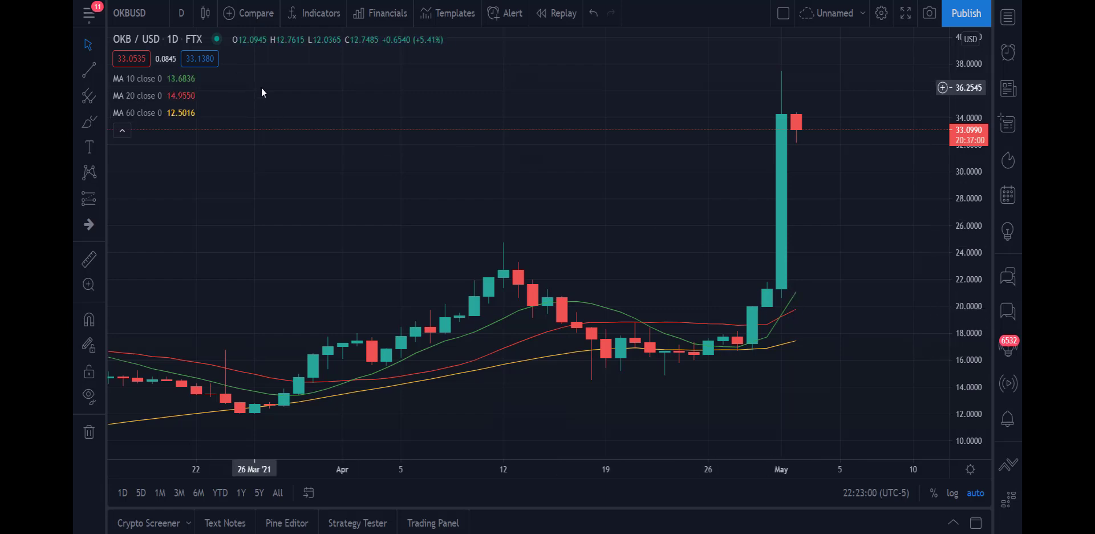
left_click(184, 13)
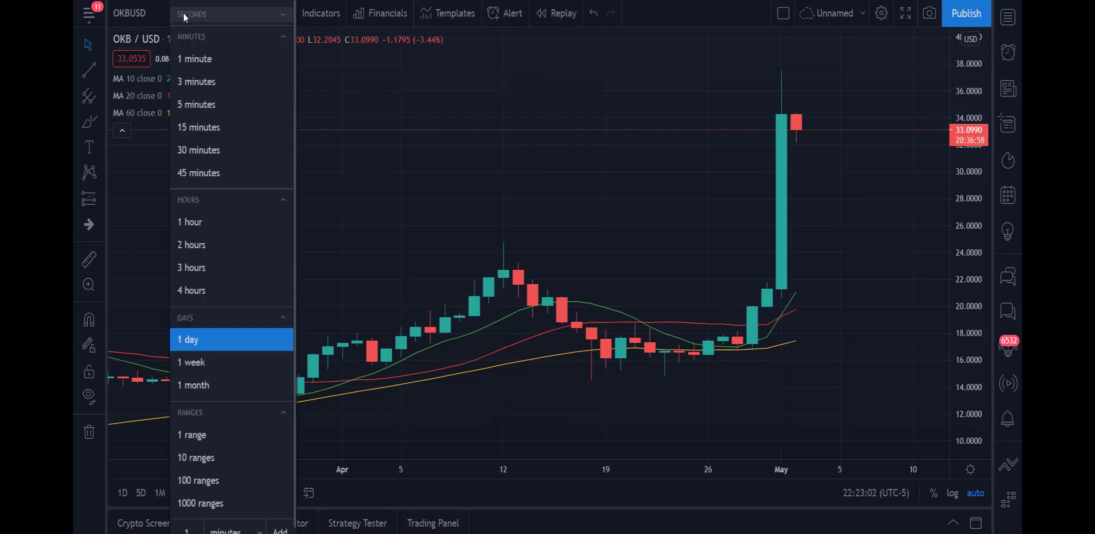
left_click(198, 225)
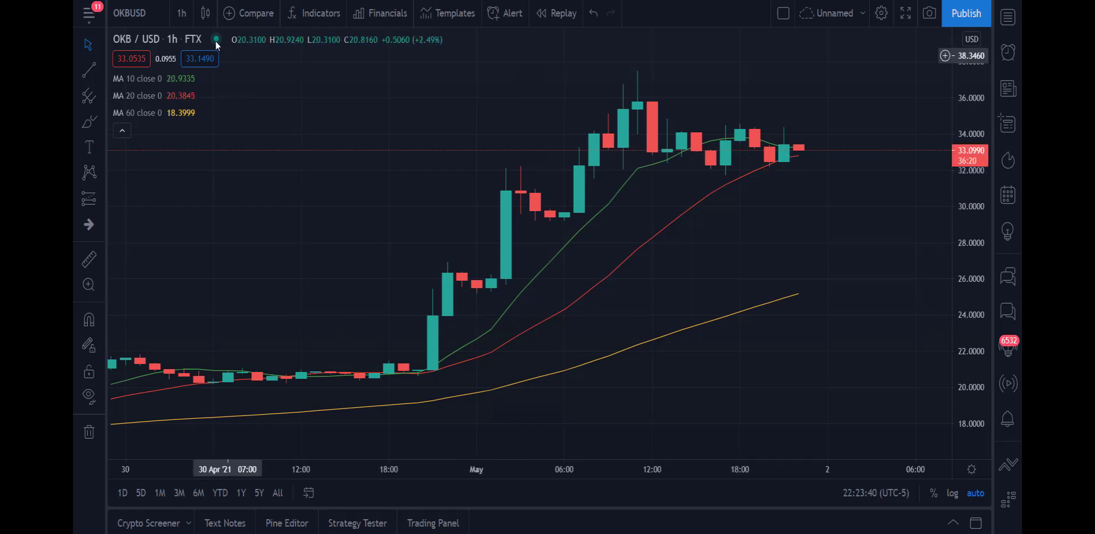
left_click(180, 14)
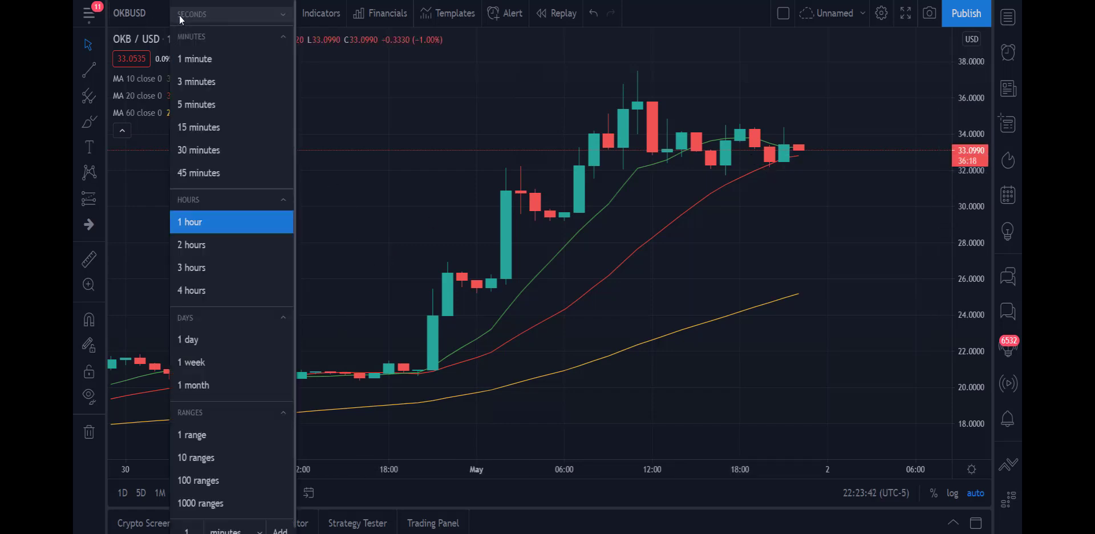
left_click(196, 151)
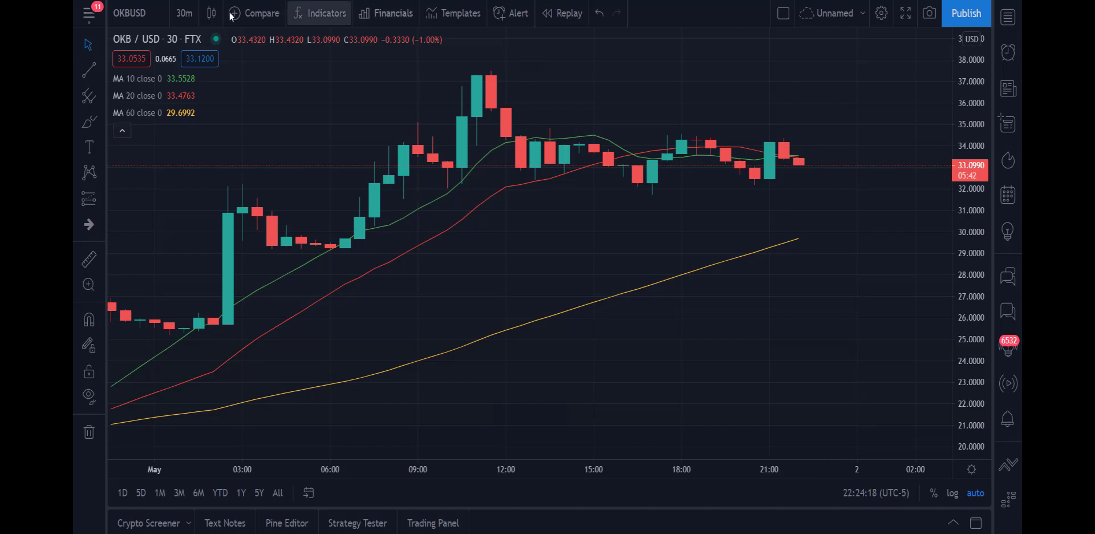
left_click(182, 21)
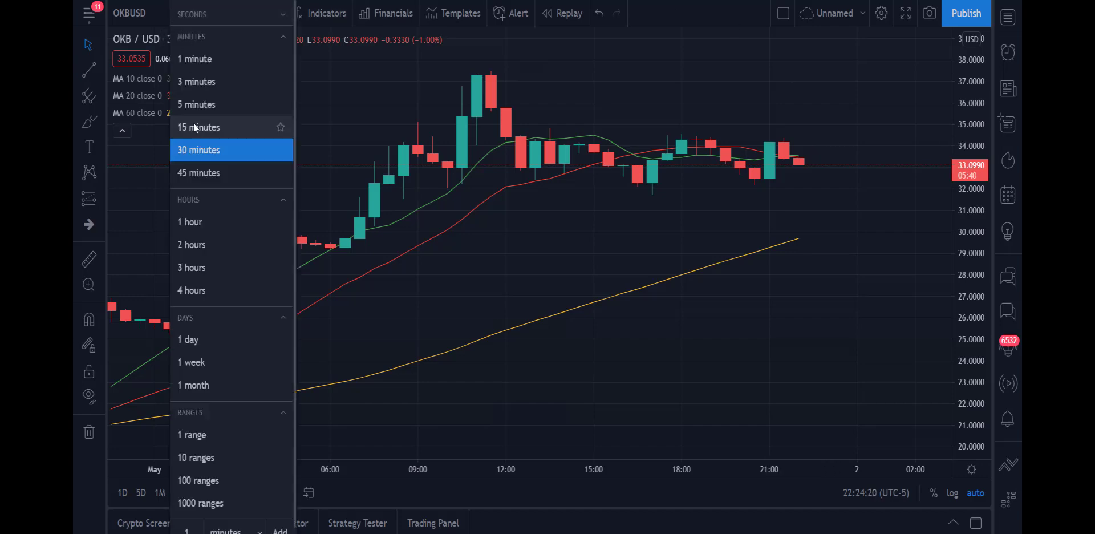
left_click(193, 122)
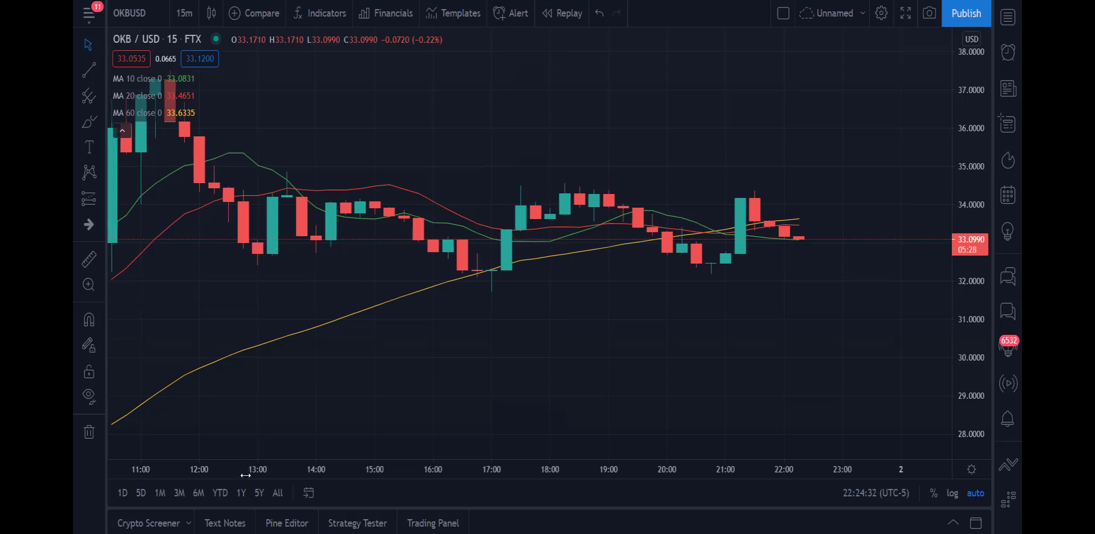
scroll(484, 400, "down", 10)
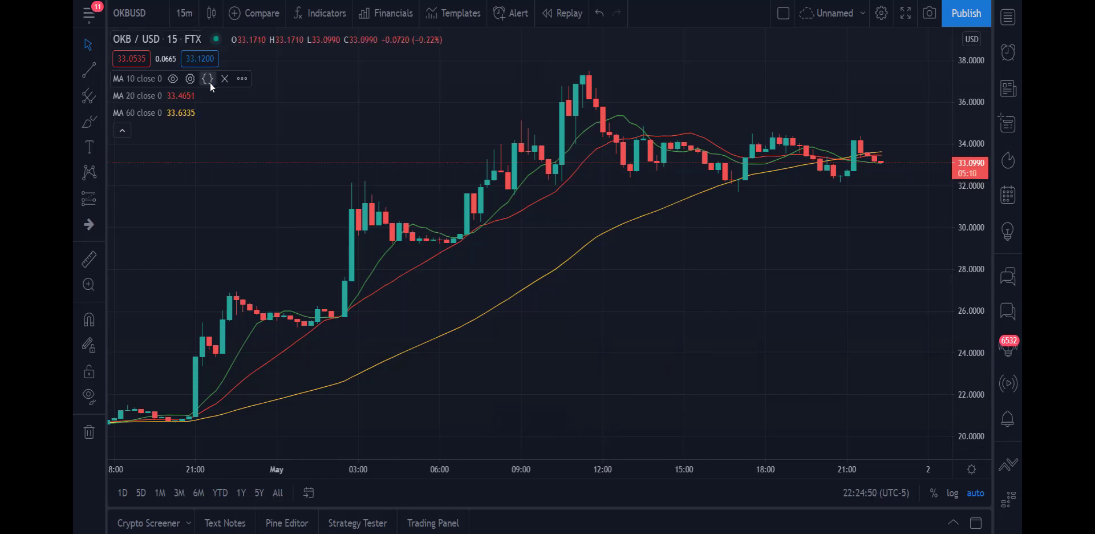
Step: Return the chart to the 1-day interval and remove all three moving averages
left_click(188, 18)
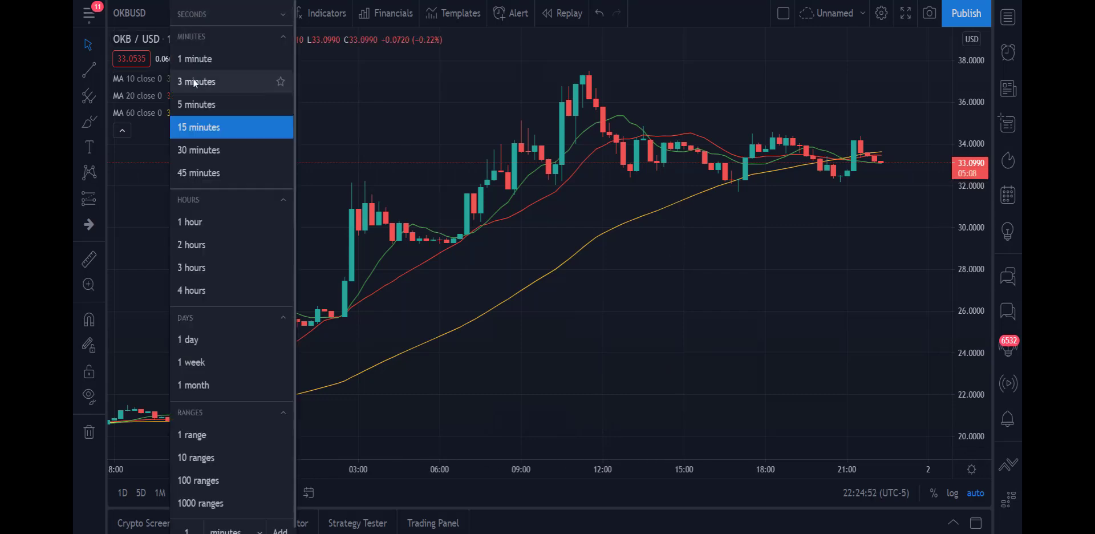
left_click(194, 339)
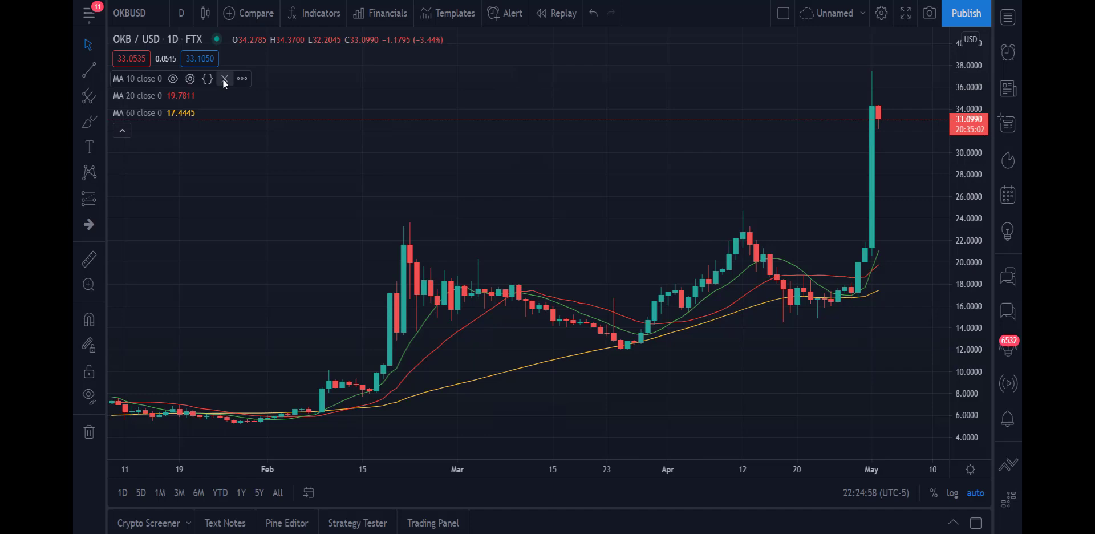
left_click(224, 79)
left_click(224, 78)
left_click(225, 79)
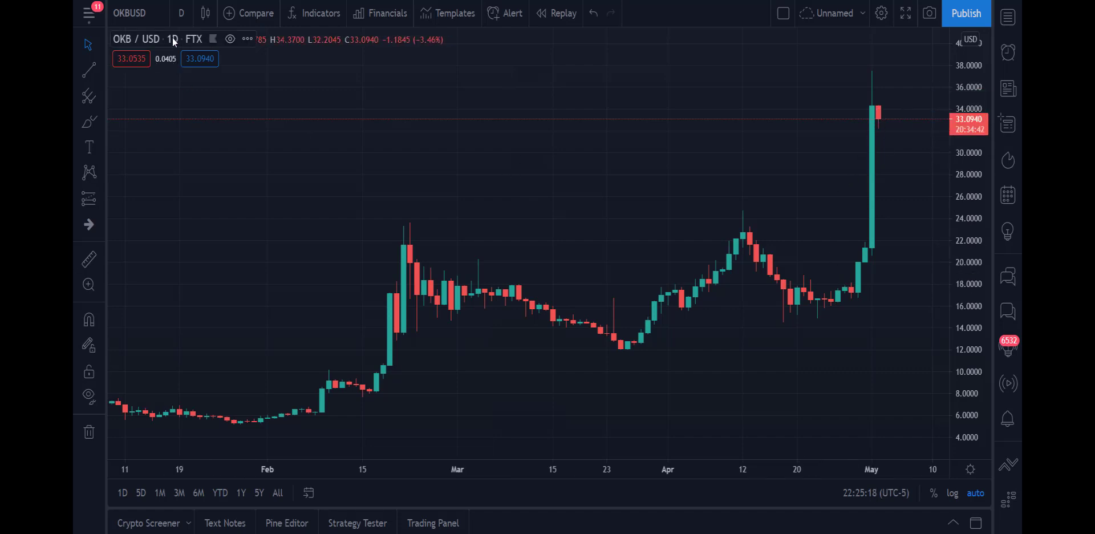
Step: Add the built-in MACD indicator to the daily OKB/USD chart
left_click(328, 17)
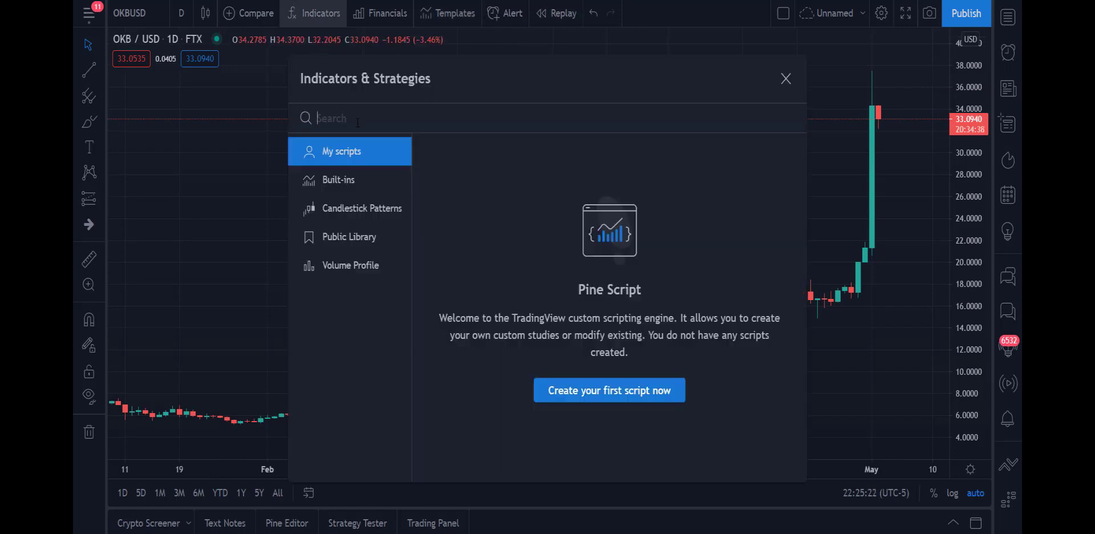
type("macvd")
key("BackSpace")
key("BackSpace")
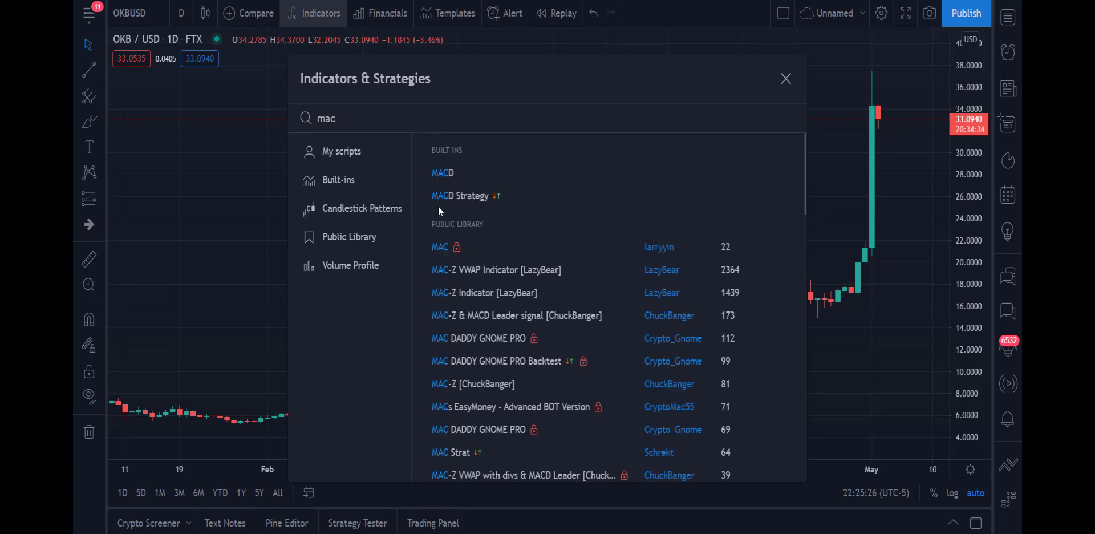
left_click(441, 174)
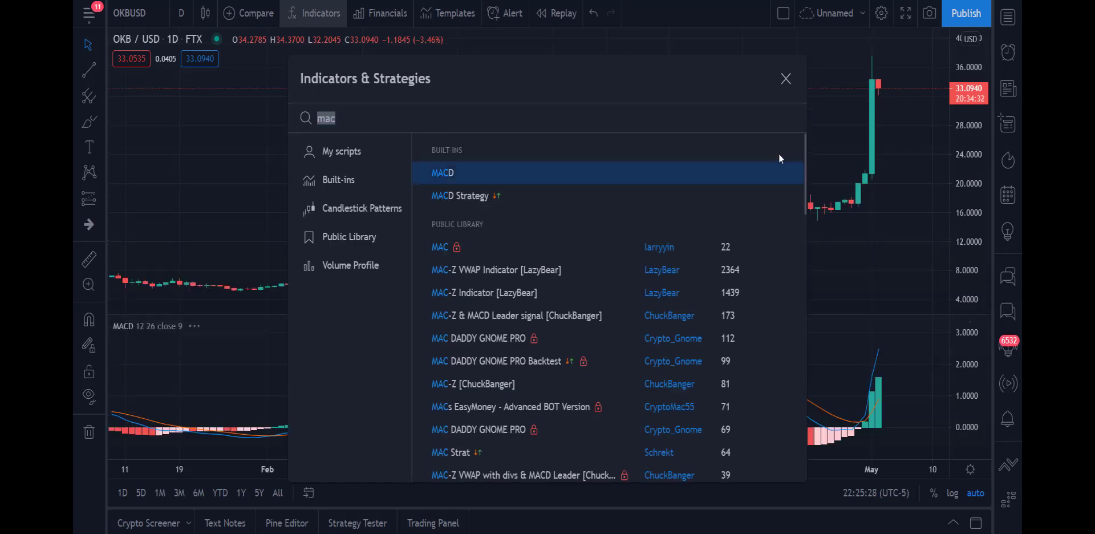
left_click(792, 80)
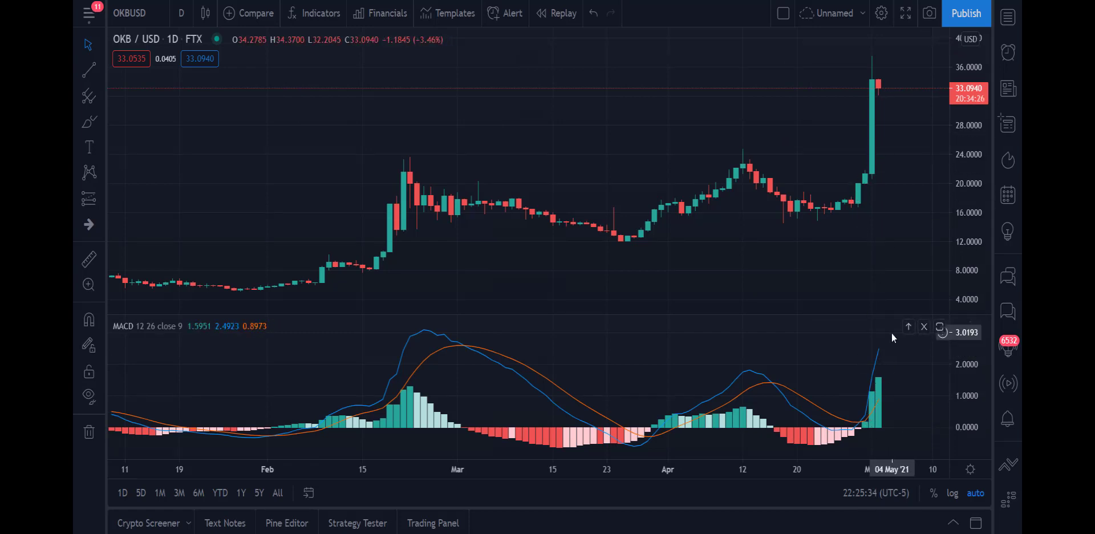
Step: Examine the MACD on the 1-hour interval and on the 30-minute interval
left_click(181, 17)
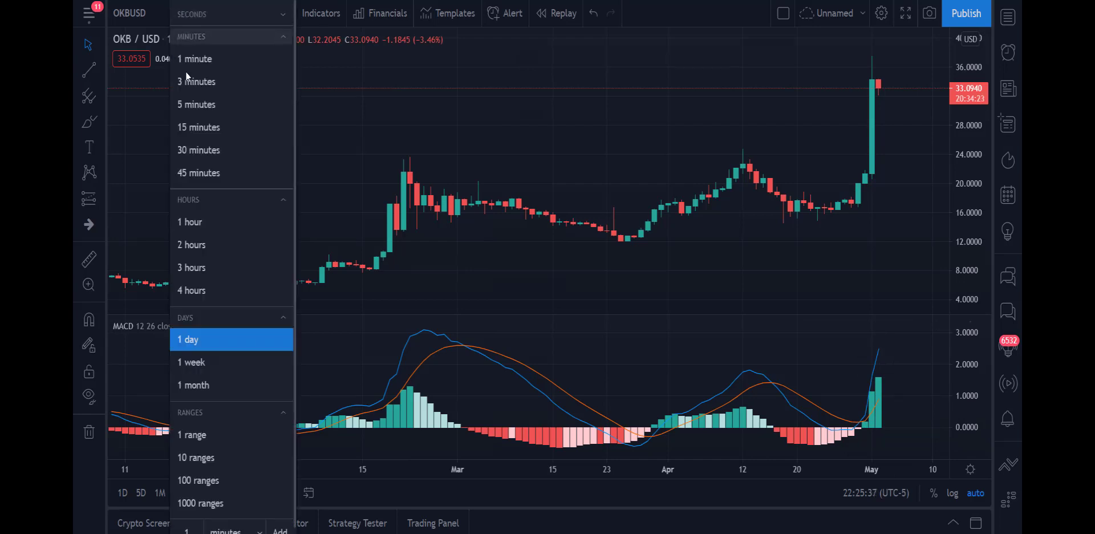
left_click(201, 222)
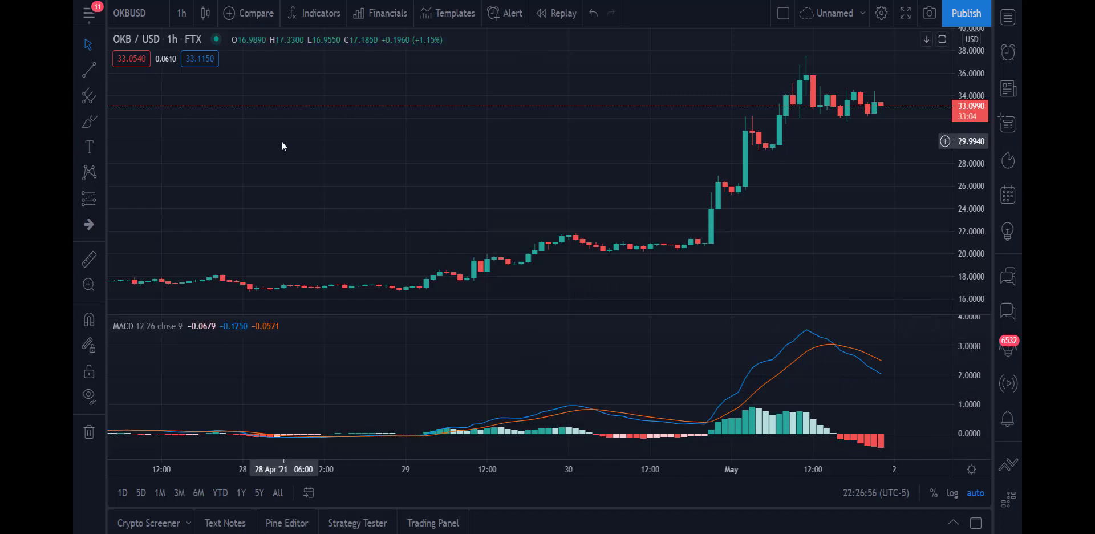
left_click(181, 18)
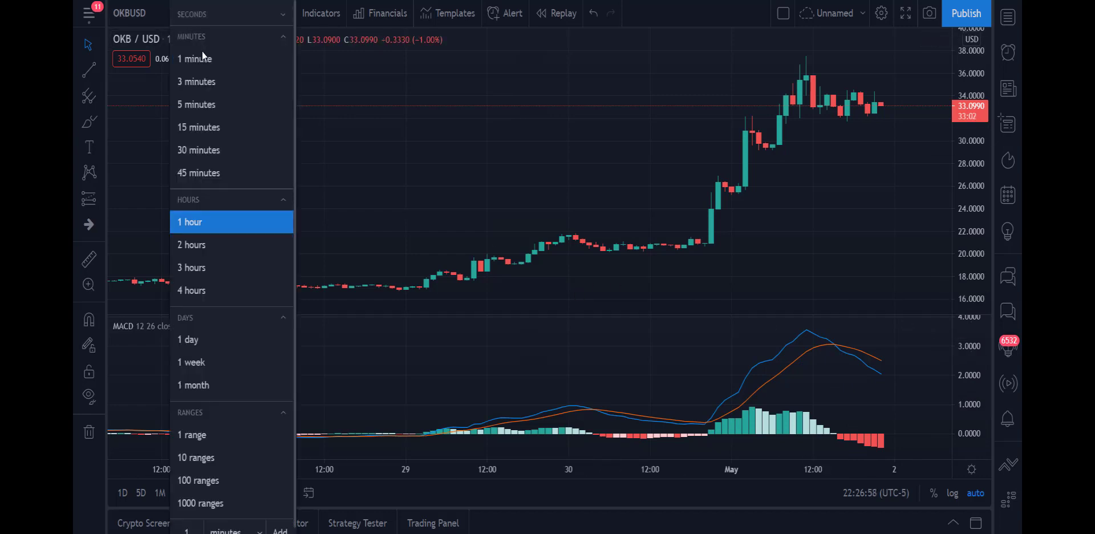
left_click(194, 148)
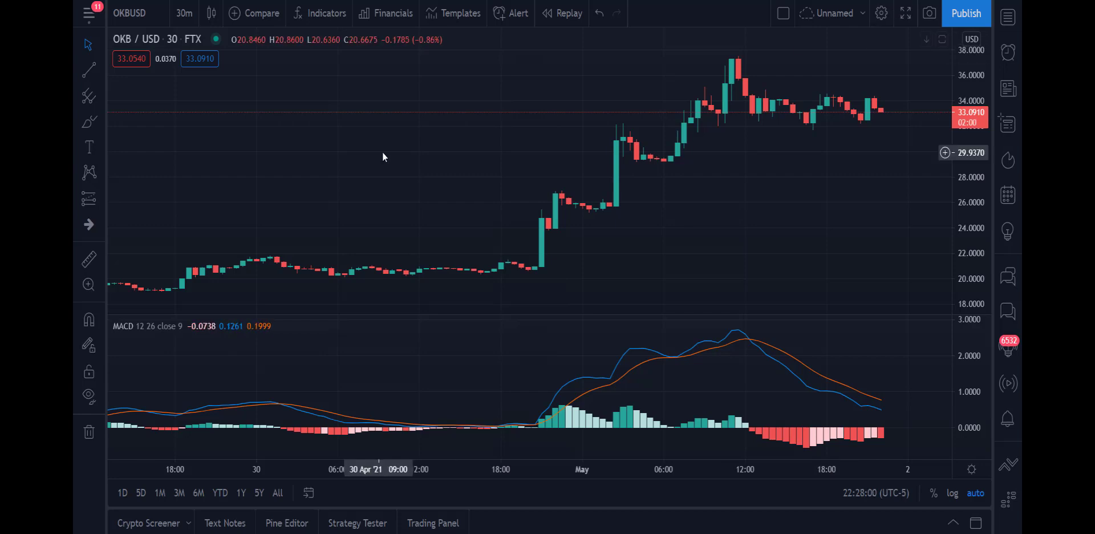
Step: Examine the MACD on the 15-minute interval and remove the indicator from the chart
left_click(183, 14)
left_click(193, 130)
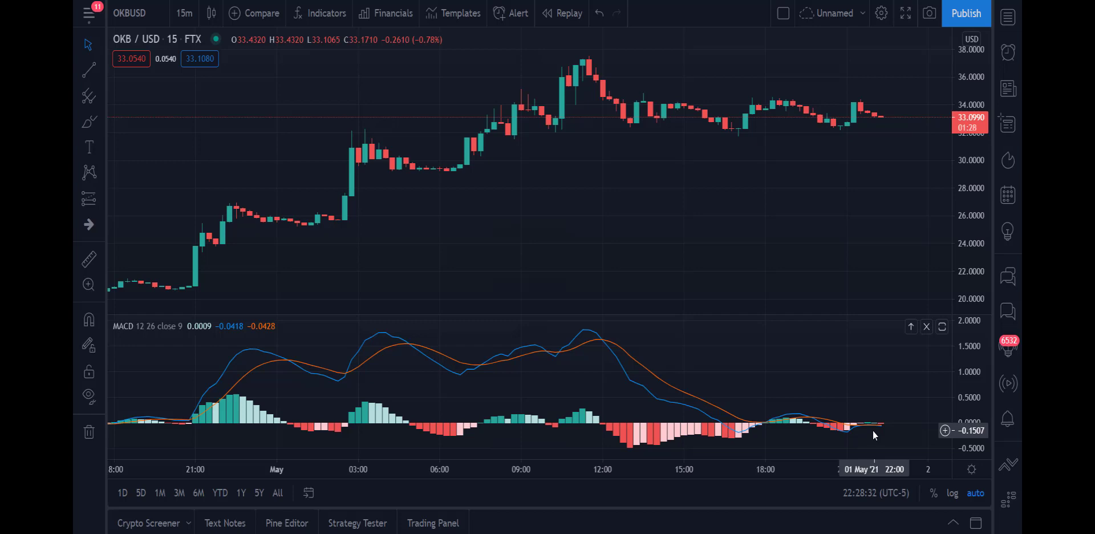
left_click(926, 327)
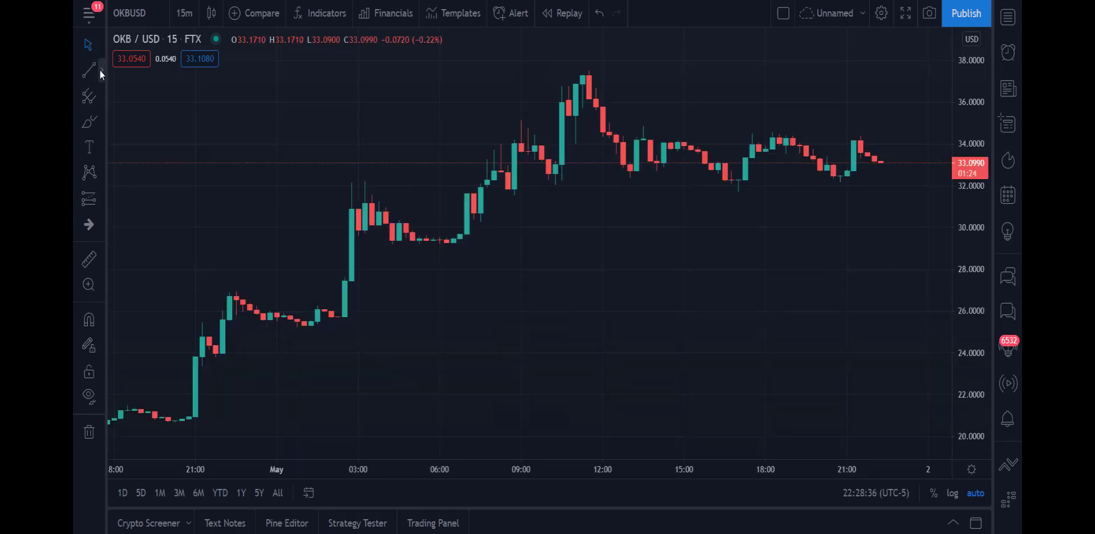
Step: Draw a parallel channel over the sideways candles from 1 May 13:00 to 21:15, spanning about 32.6 to 34.7 USD
left_click(101, 70)
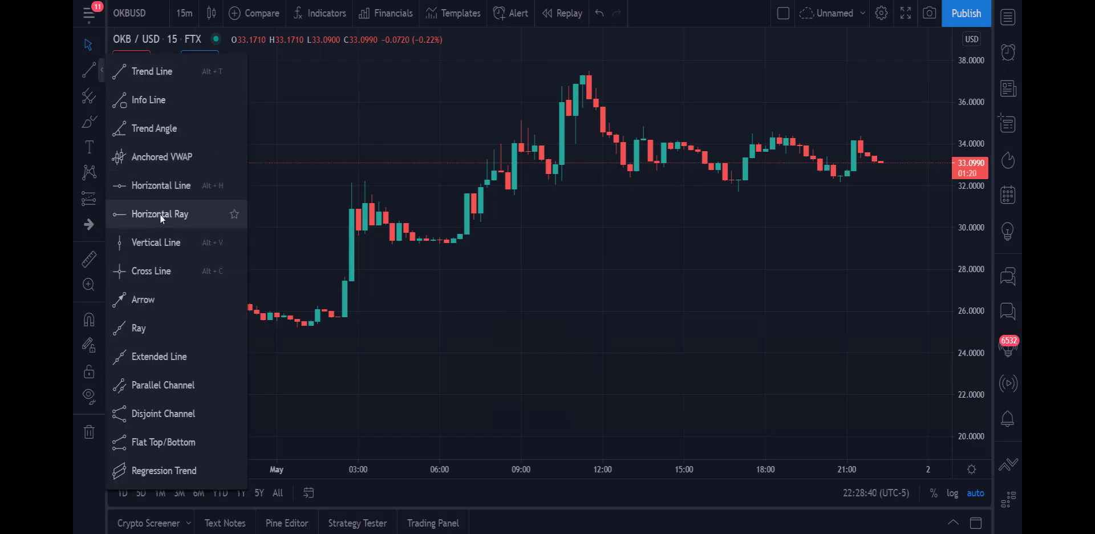
left_click(149, 386)
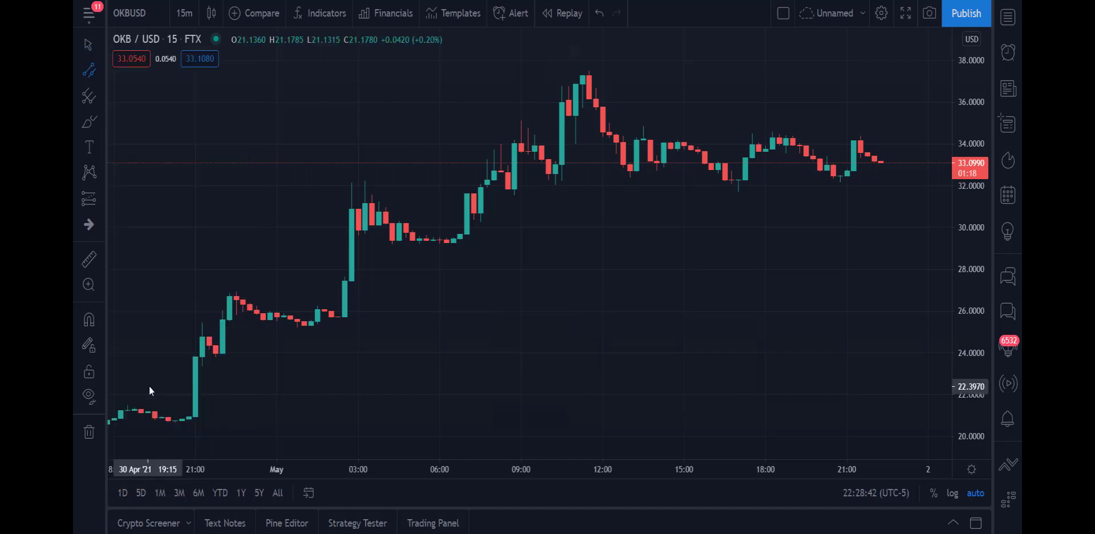
left_click(629, 186)
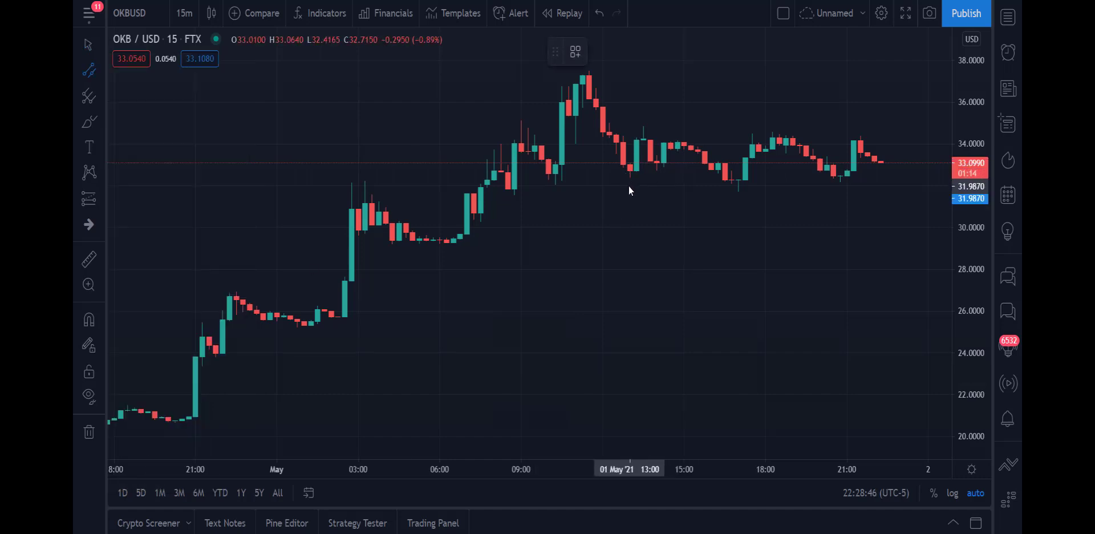
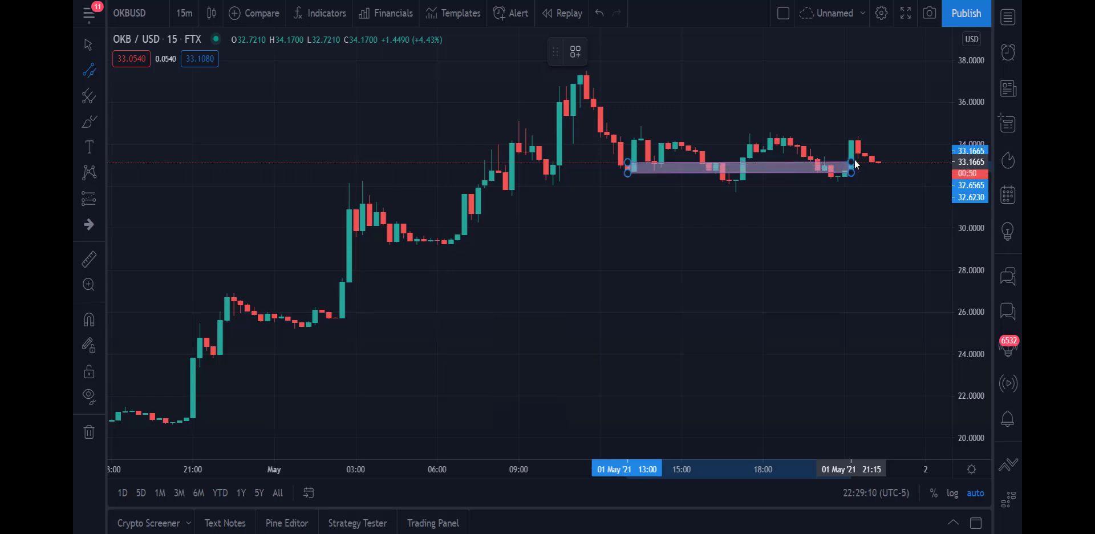
left_click(856, 131)
left_click(856, 128)
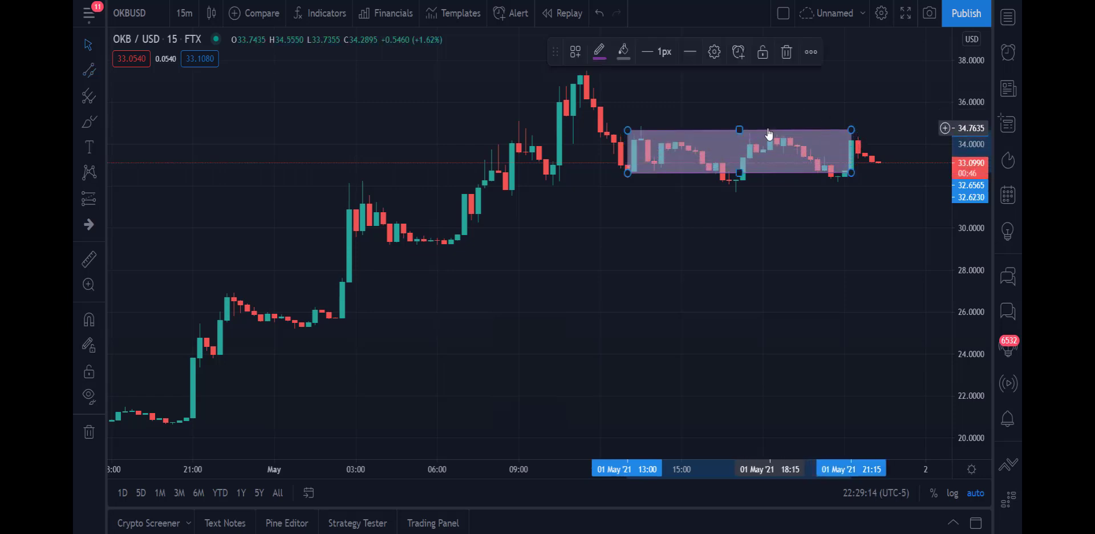
Step: Fit the channel to the candles by extending its end to 22:00 and setting its price range to about 32.25–34.5 USD
left_click_drag(769, 134, 767, 137)
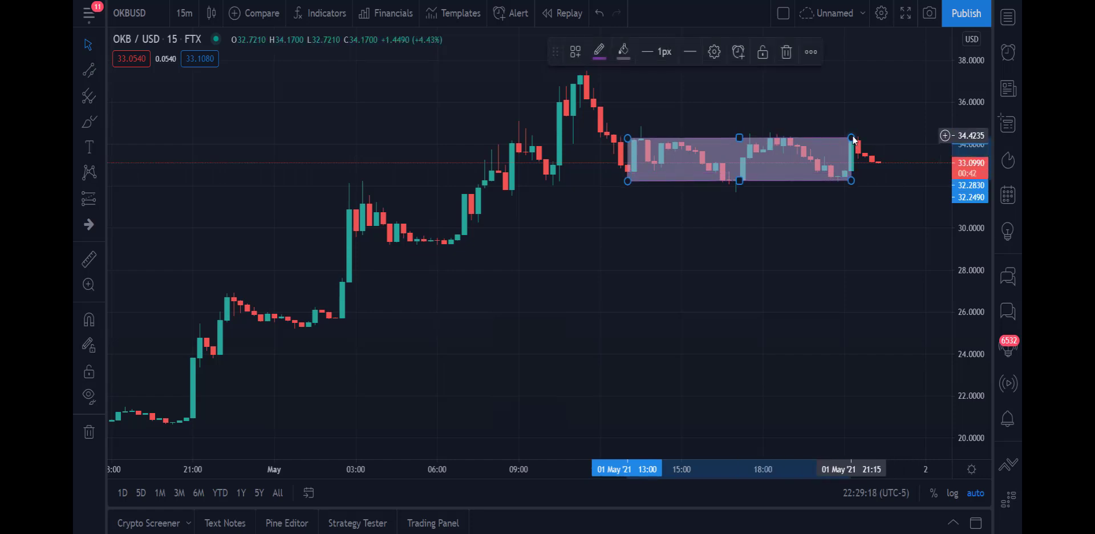
left_click_drag(853, 139, 874, 138)
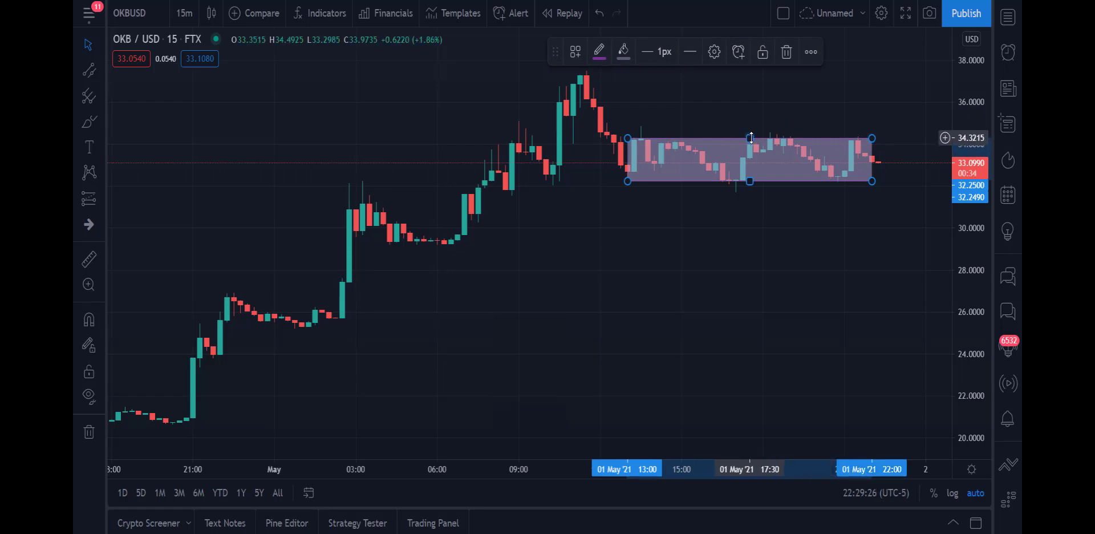
left_click_drag(750, 138, 750, 132)
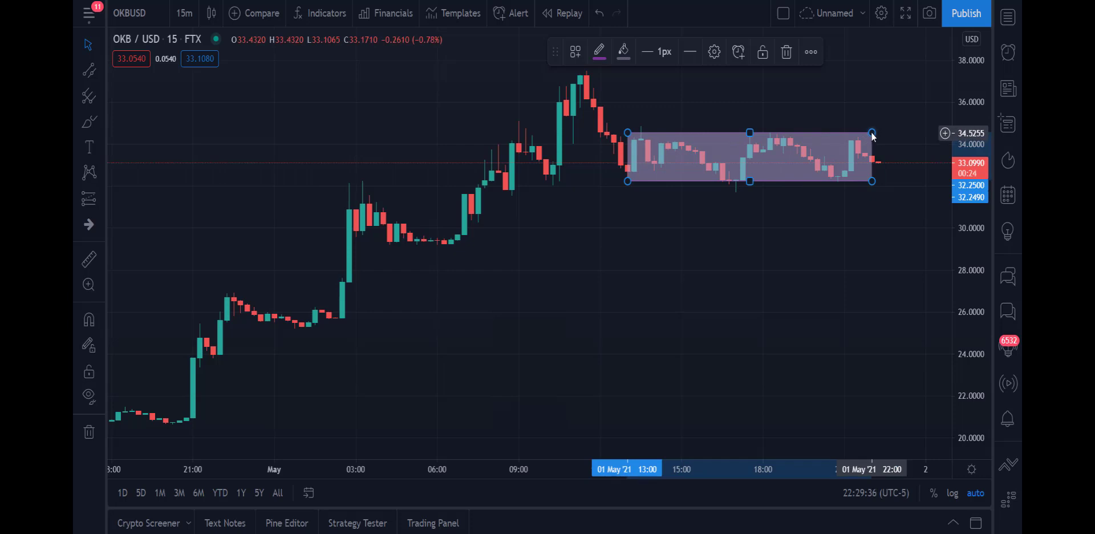
left_click_drag(871, 132, 871, 133)
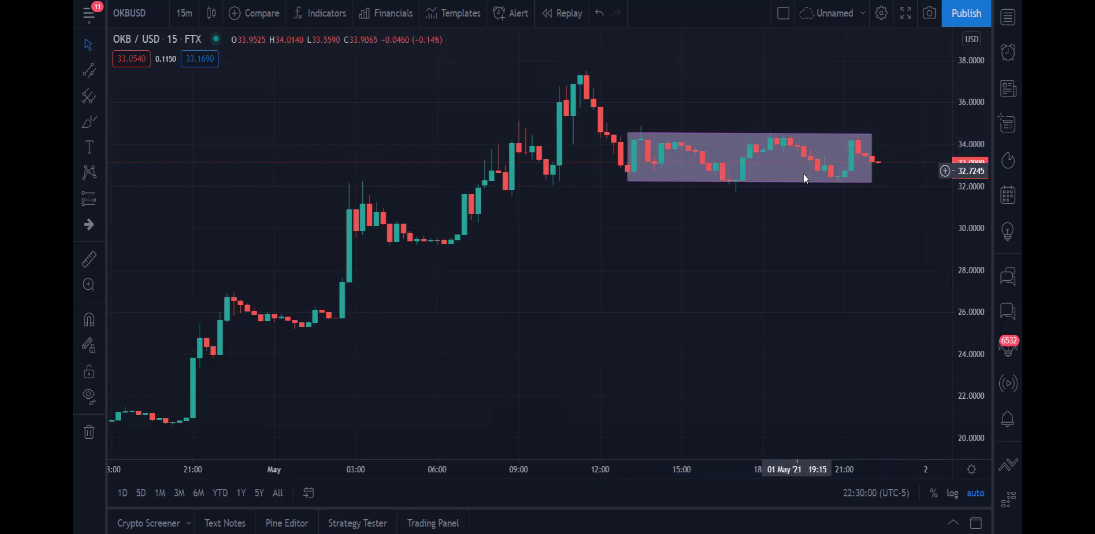
Step: Tilt the channel slightly downward so its edges end at about 34.3 and 32.0 USD at 22:00
scroll(803, 173, "left", 2)
scroll(796, 152, "right", 5)
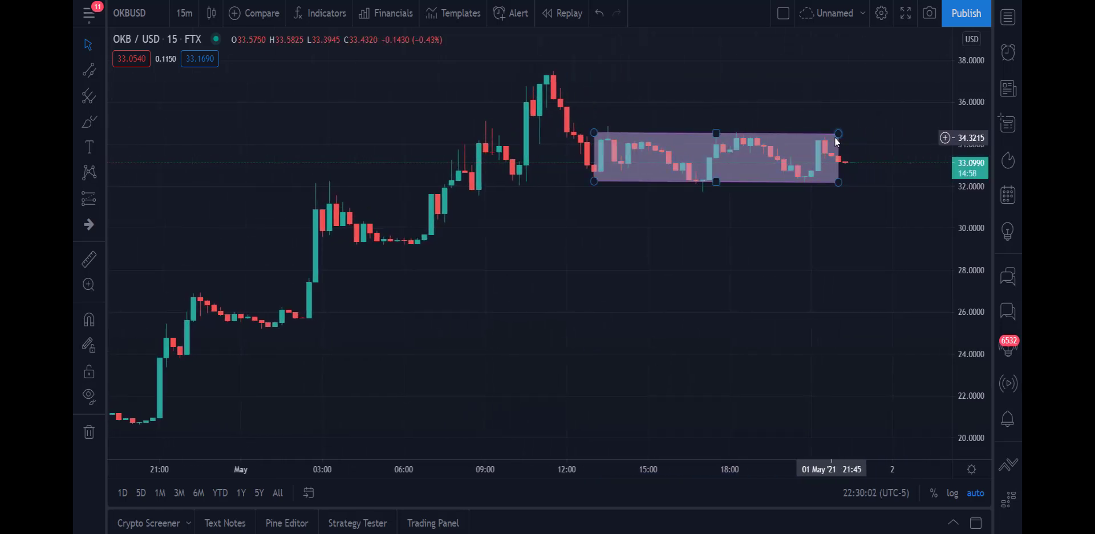
left_click_drag(835, 135, 839, 139)
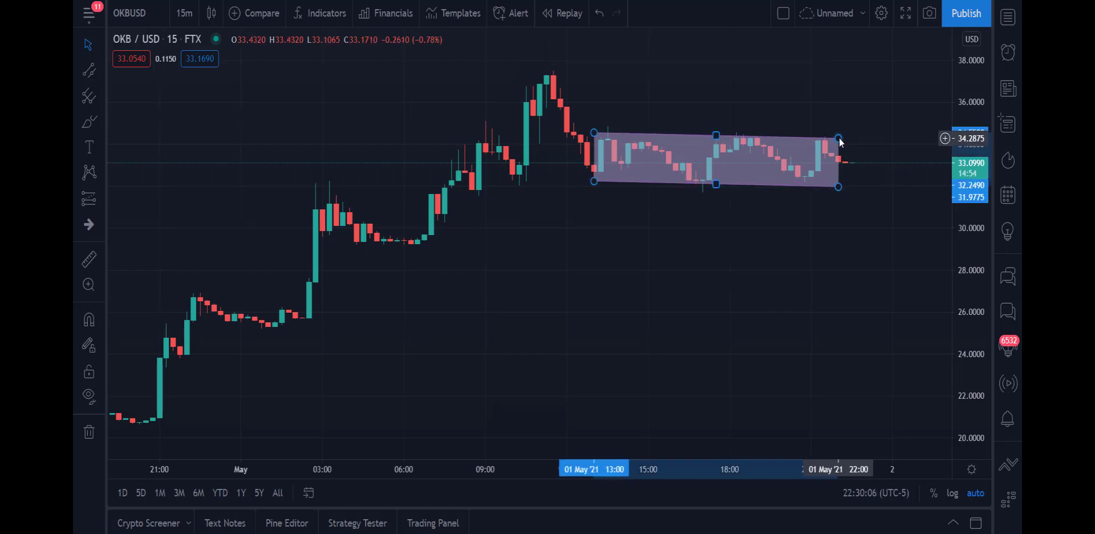
left_click(863, 187)
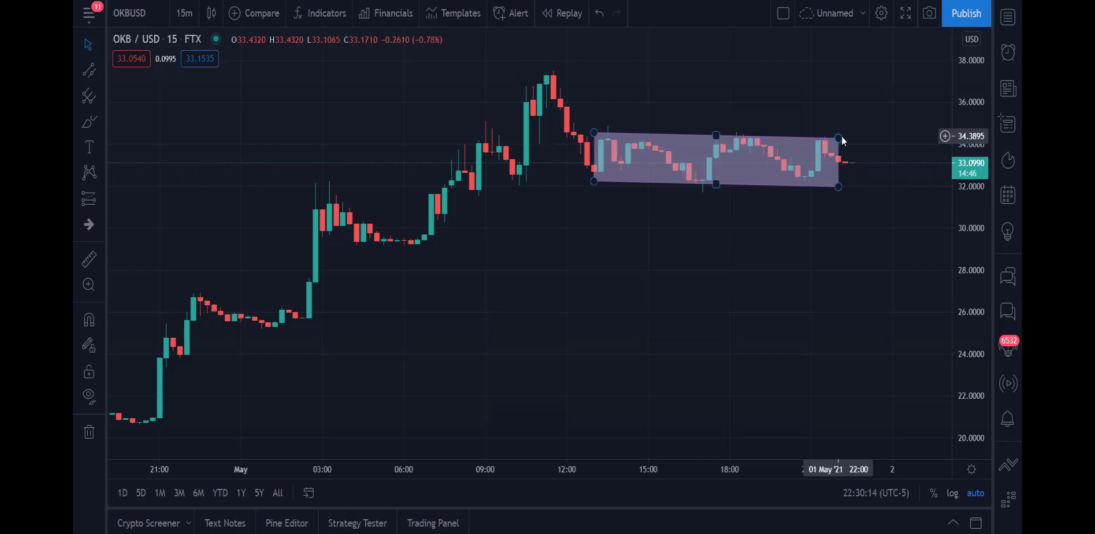
left_click_drag(841, 137, 839, 137)
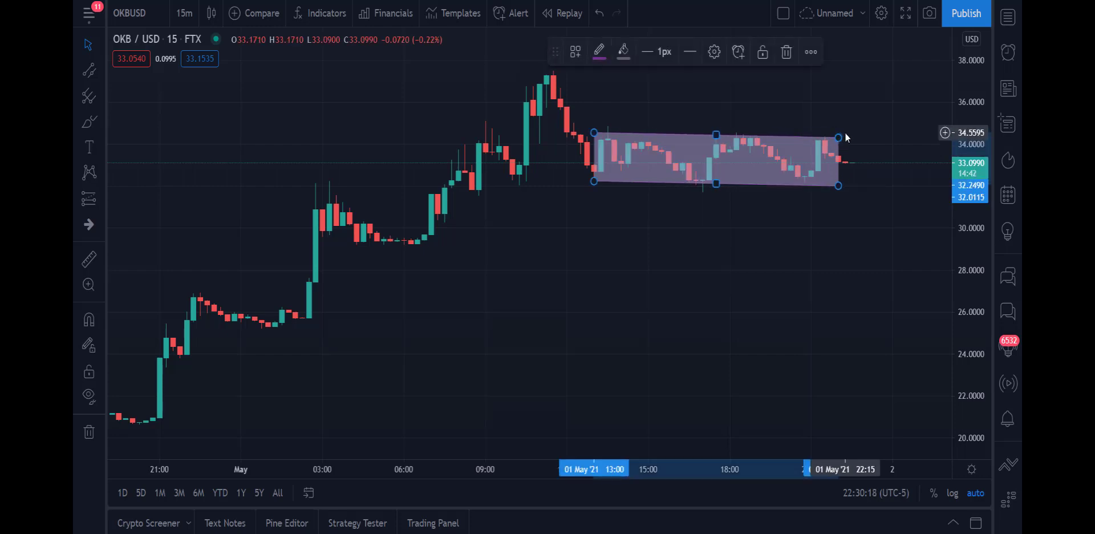
left_click(886, 140)
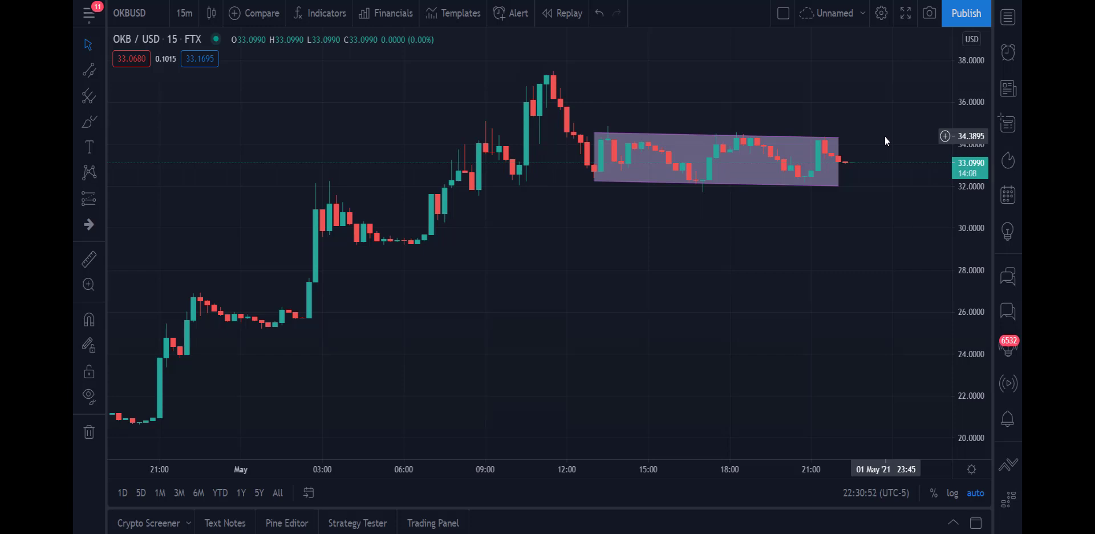
Step: Delete the parallel channel and switch the chart to the 1-hour interval
left_click(788, 138)
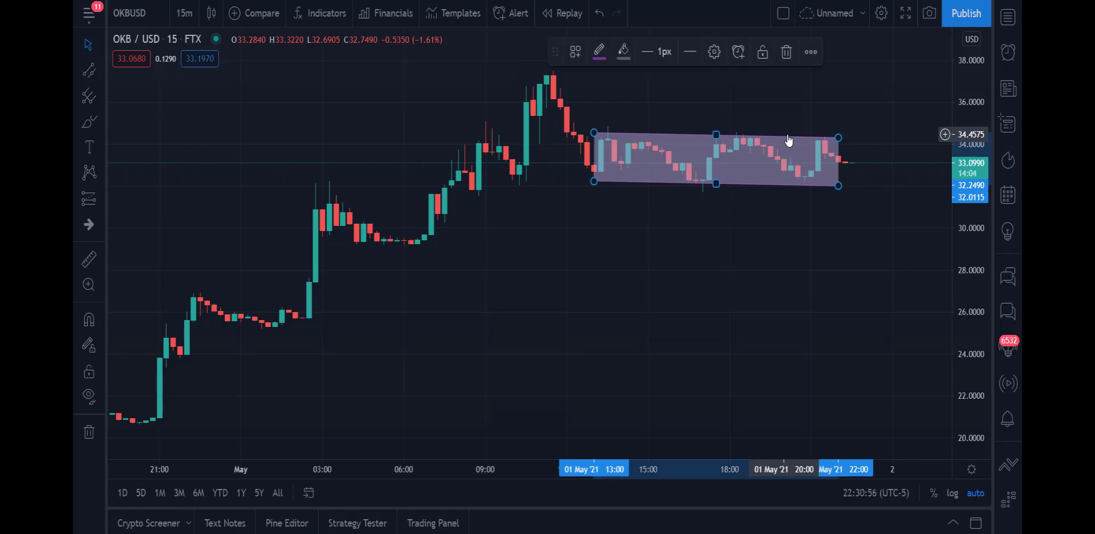
key("Delete")
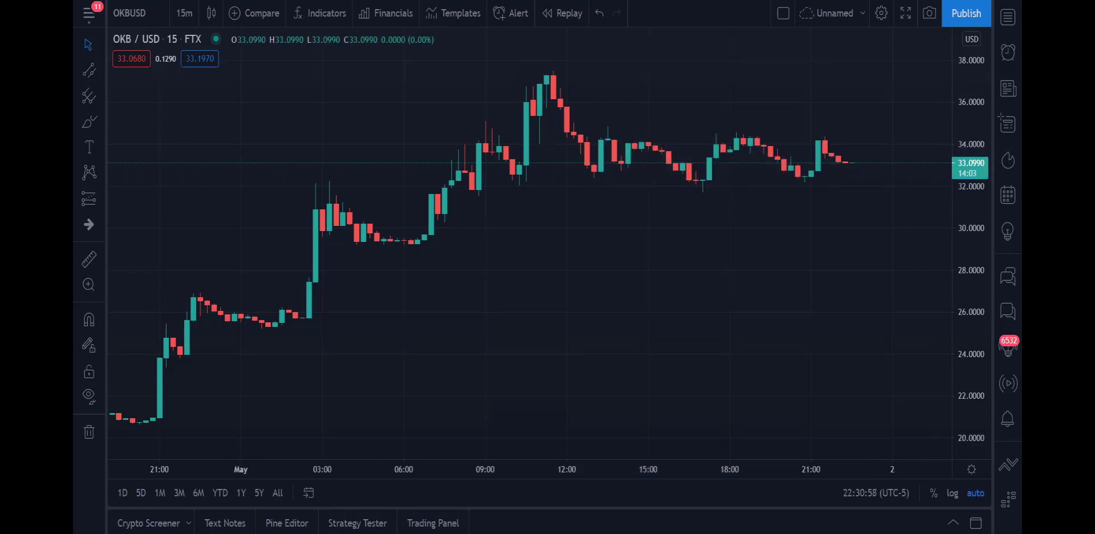
left_click(184, 13)
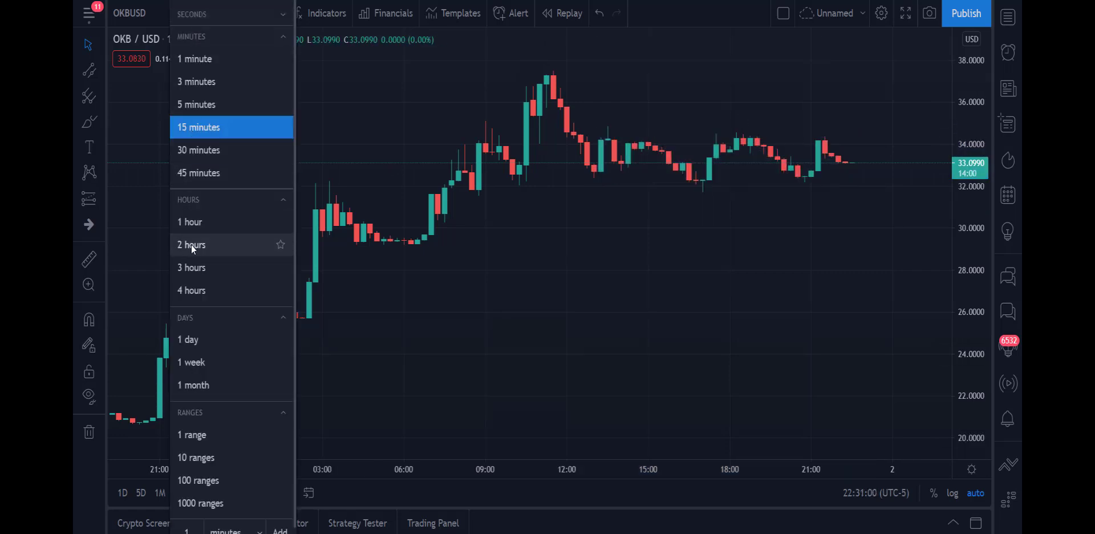
left_click(203, 220)
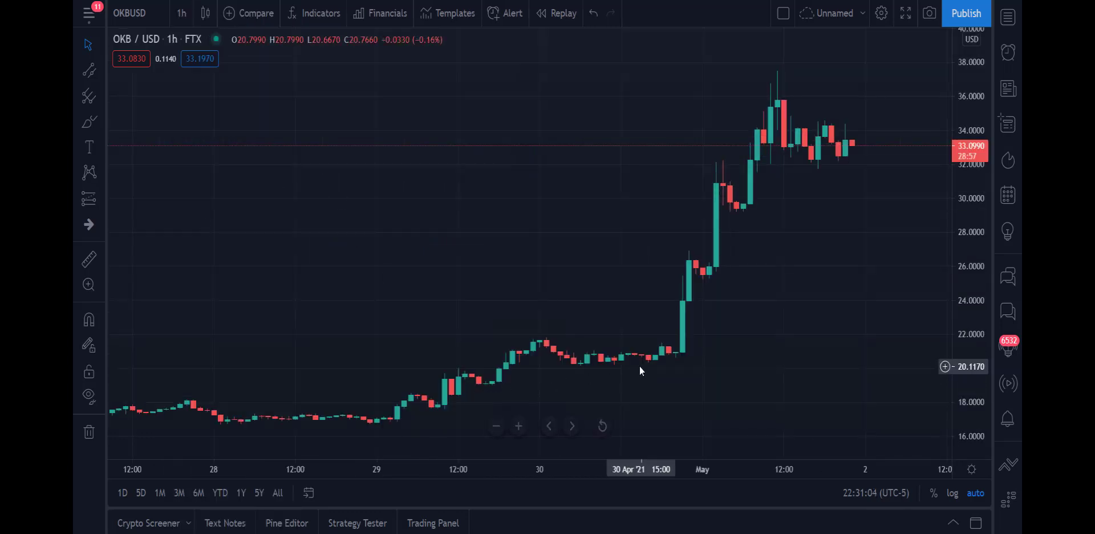
mouse_move(620, 418)
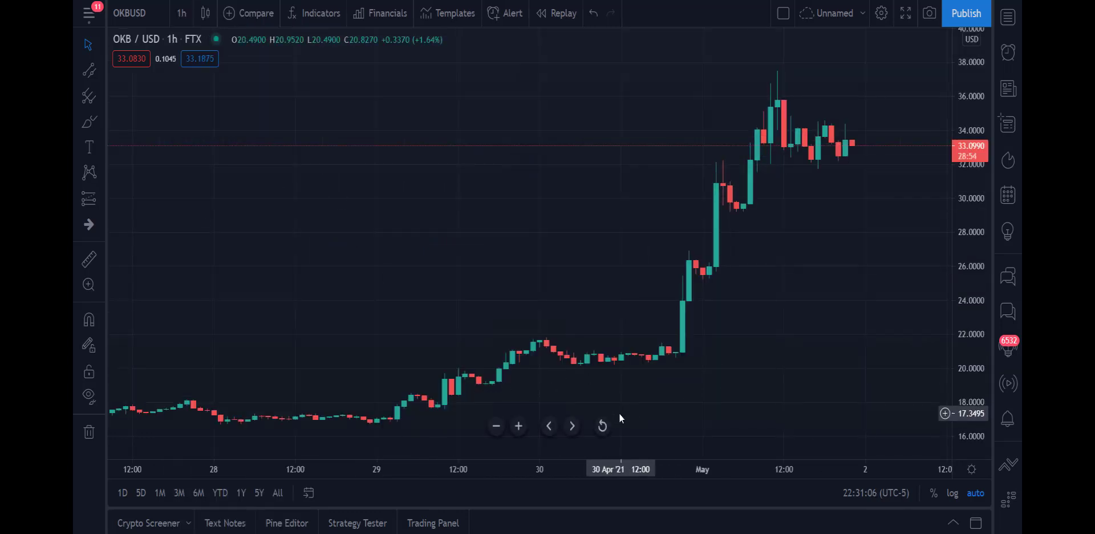